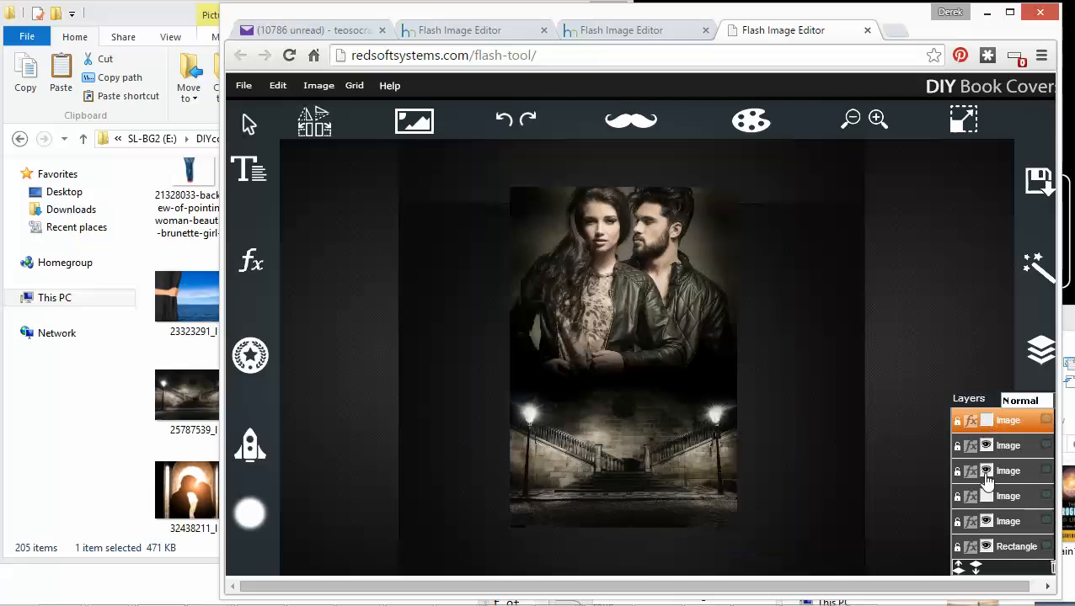
# Toggle the visibility of the image layers one at a time to compare what each contributes to the cover.
pyautogui.click(985, 471)
pyautogui.click(1007, 497)
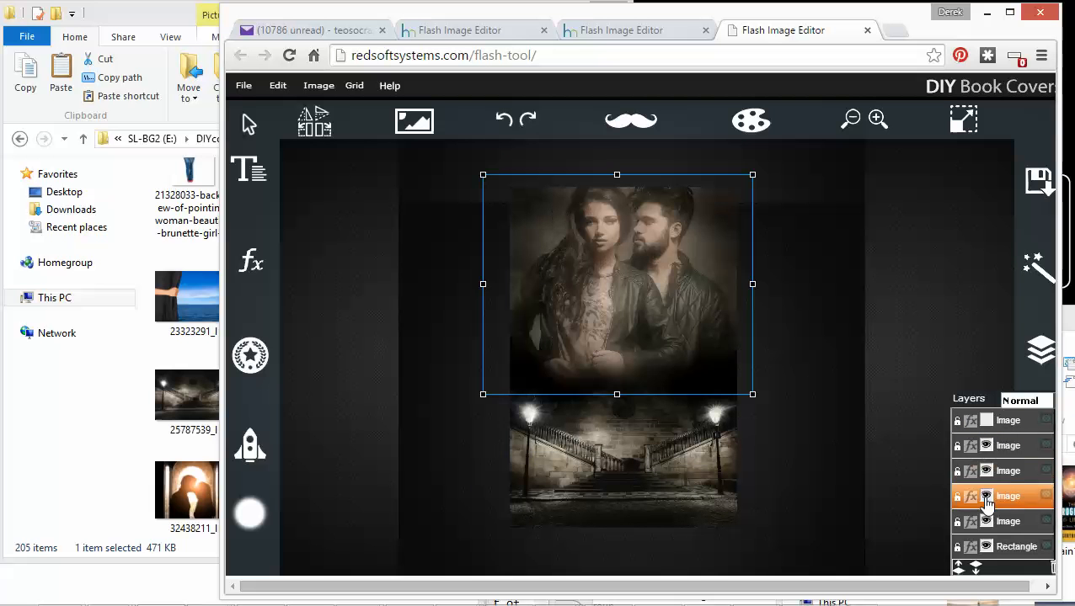
pyautogui.click(986, 497)
pyautogui.click(986, 522)
pyautogui.click(985, 521)
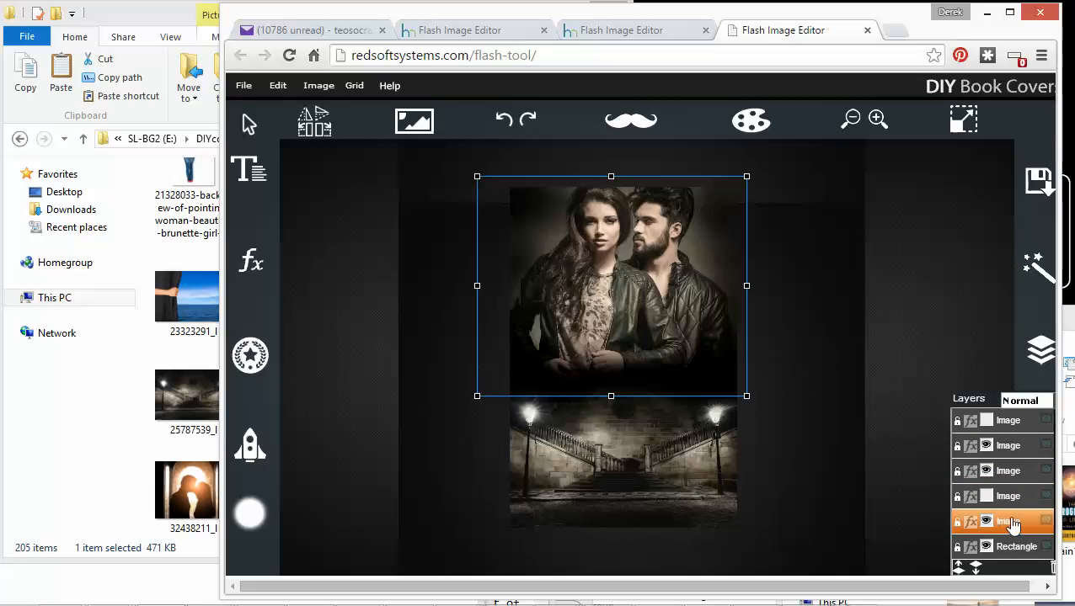
pyautogui.click(986, 521)
pyautogui.click(986, 521)
pyautogui.hotkey('ctrl', 'z')
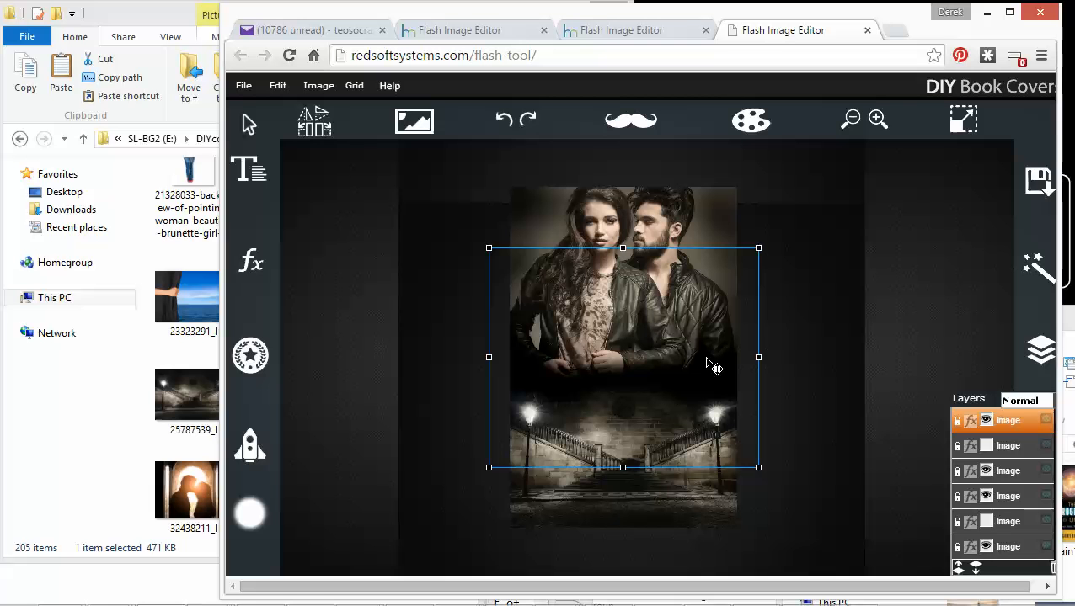
# Hide the image layer blended with Multiply and check the staircase layer by switching its visibility off and on.
pyautogui.click(987, 473)
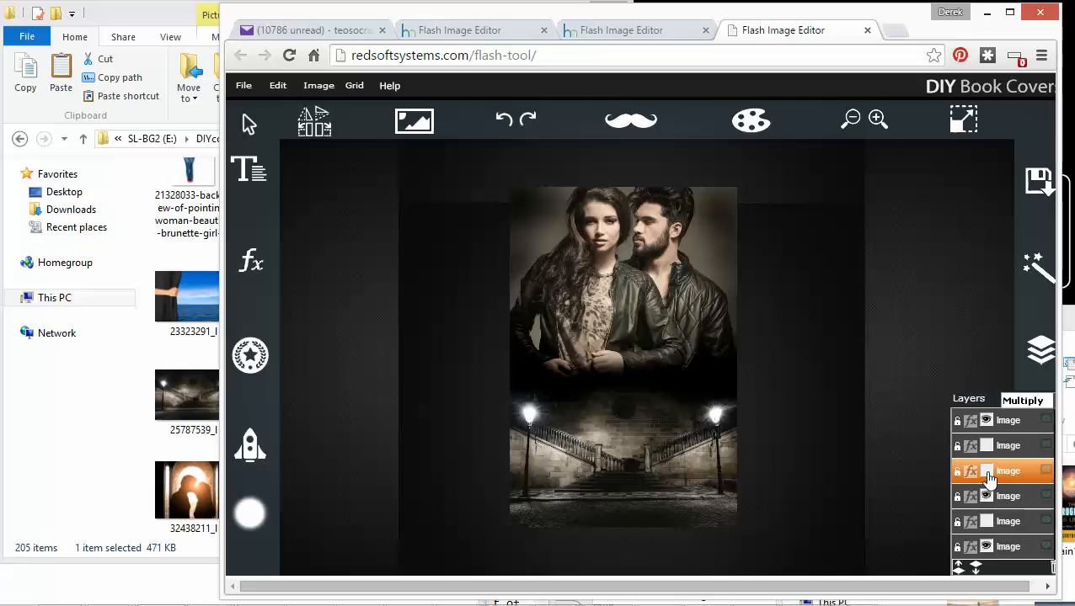
pyautogui.click(987, 473)
pyautogui.click(987, 472)
pyautogui.click(987, 496)
pyautogui.click(987, 496)
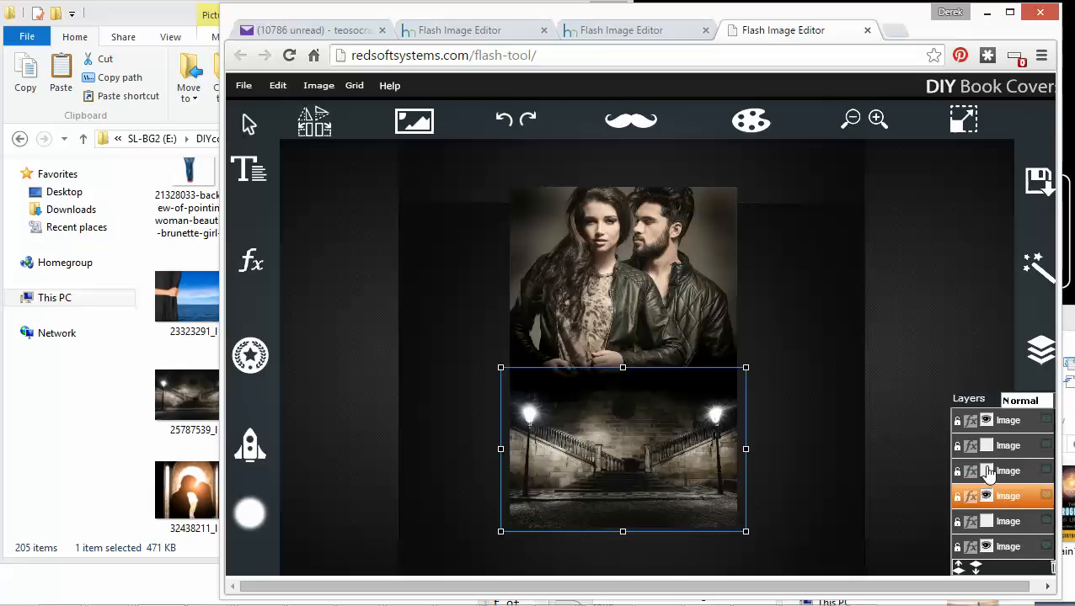
# Compare the two couple layers beneath the staircase layer, hide both, and check the staircase layer's contribution.
pyautogui.click(987, 522)
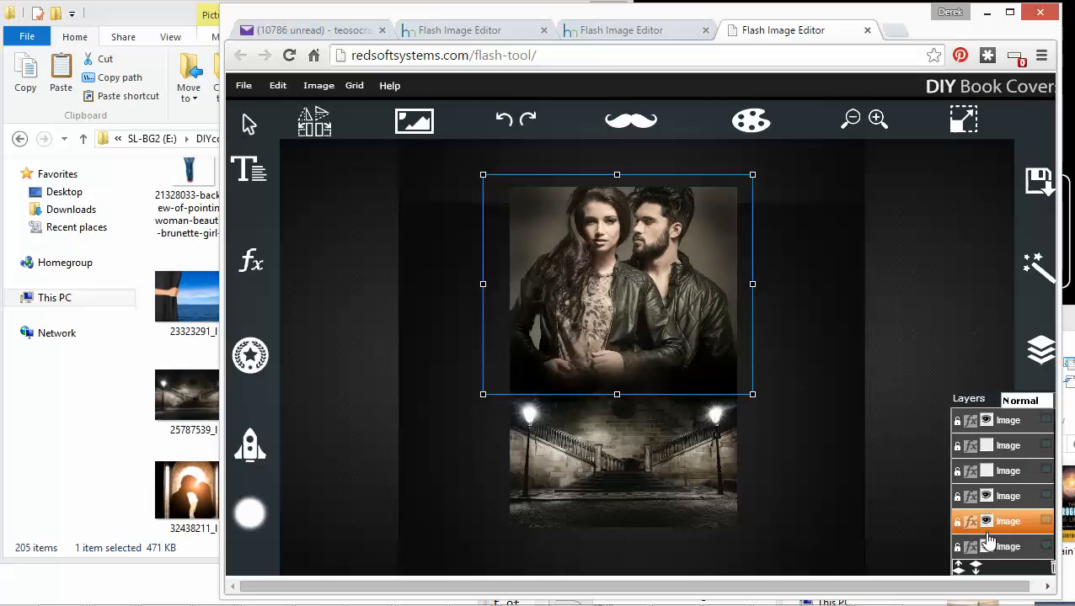
pyautogui.click(986, 547)
pyautogui.click(986, 523)
pyautogui.click(986, 522)
pyautogui.click(986, 522)
pyautogui.click(987, 547)
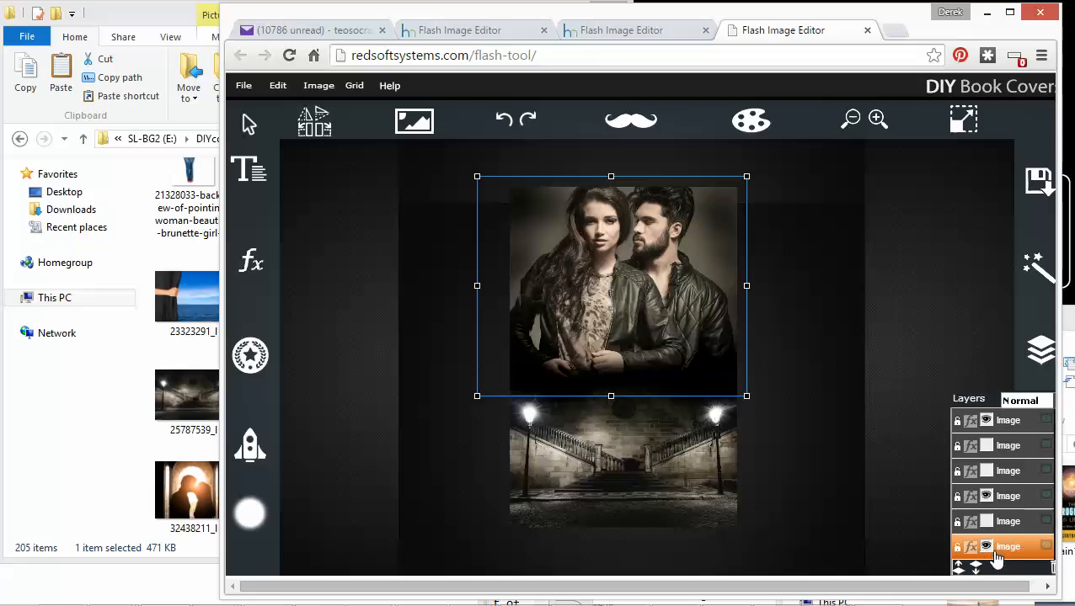
pyautogui.click(986, 547)
pyautogui.click(987, 496)
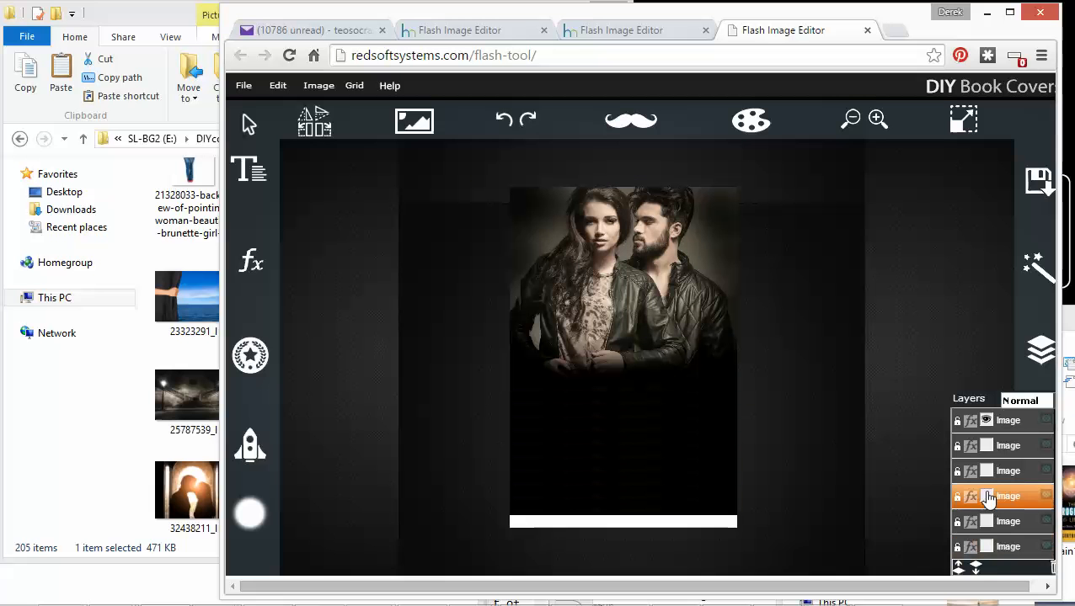
pyautogui.click(987, 496)
# Move the topmost couple layer down the stack to just above the Rectangle layer and check it by toggling its visibility.
pyautogui.click(990, 424)
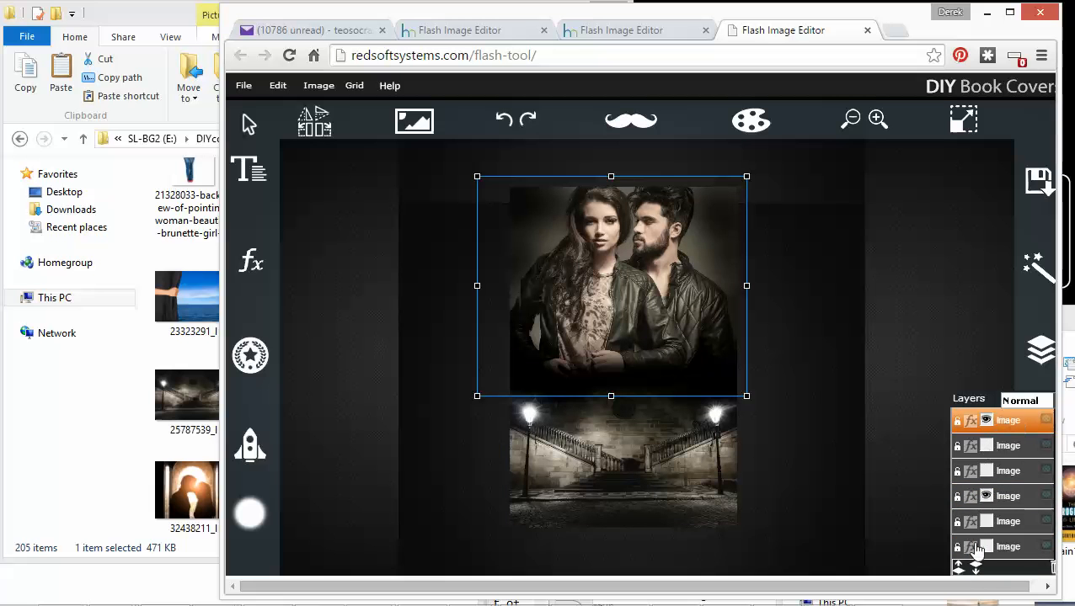
pyautogui.click(977, 570)
pyautogui.click(977, 571)
pyautogui.click(977, 571)
pyautogui.click(977, 570)
pyautogui.click(977, 570)
pyautogui.click(977, 570)
pyautogui.click(959, 570)
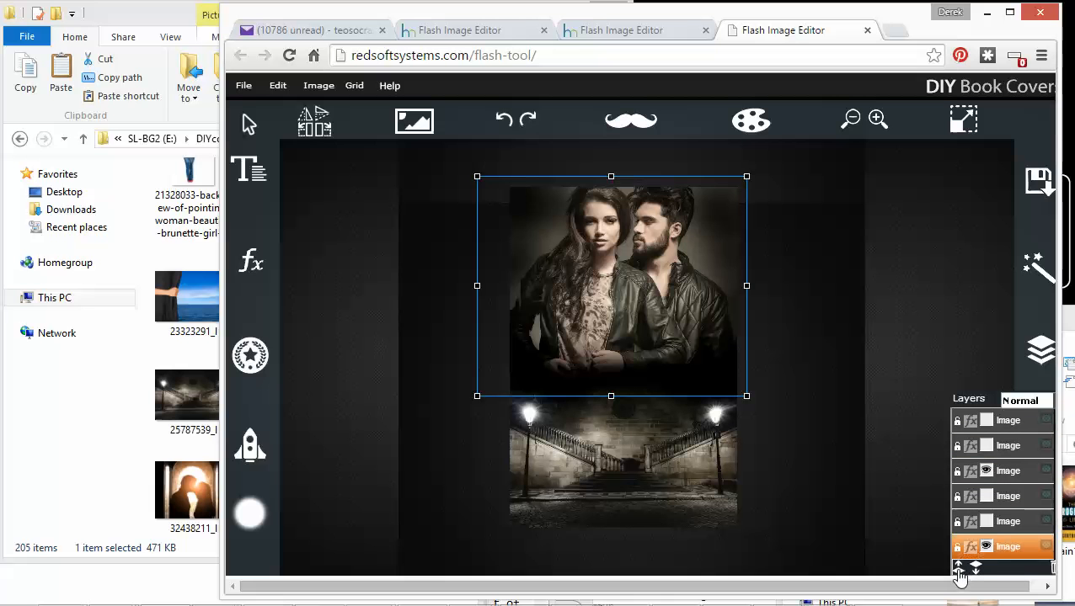
pyautogui.scroll(-1, 990, 539)
pyautogui.scroll(-1, 994, 532)
pyautogui.click(987, 523)
pyautogui.click(986, 523)
# Show the duplicate couple layer directly above the base couple layer and compare the cover with and without it.
pyautogui.click(989, 498)
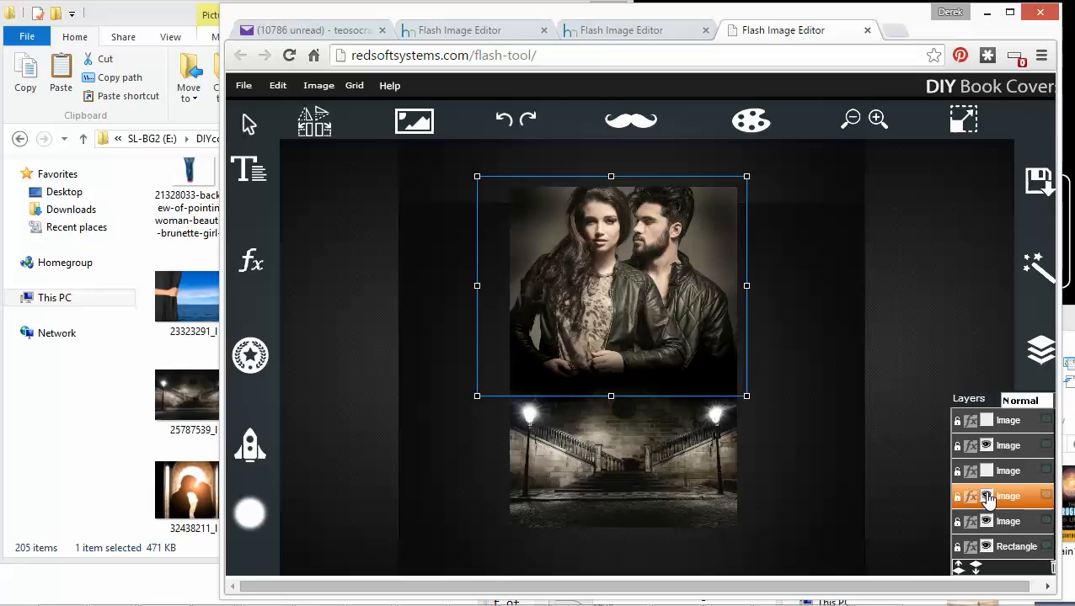
pyautogui.click(987, 496)
pyautogui.click(987, 495)
pyautogui.click(985, 476)
pyautogui.click(985, 476)
pyautogui.click(986, 496)
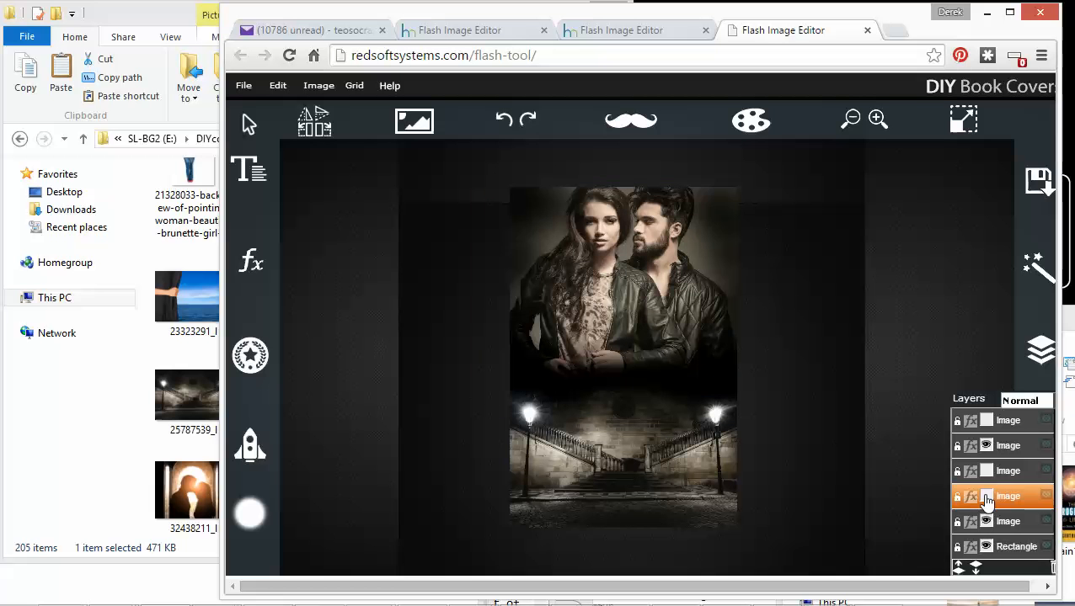
pyautogui.click(987, 497)
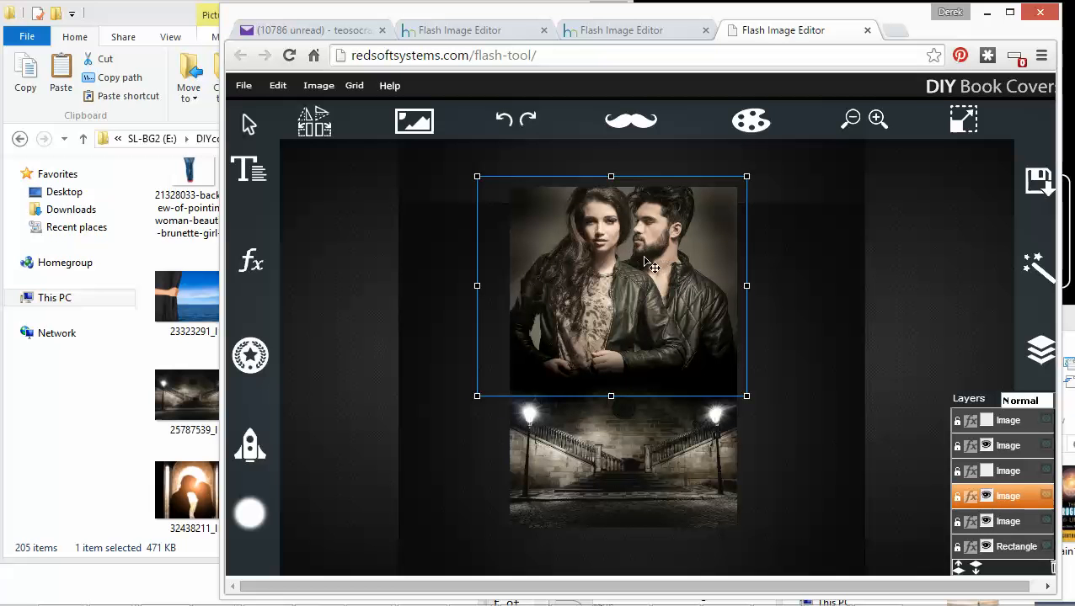
pyautogui.click(985, 499)
pyautogui.click(985, 499)
# Set the duplicate couple layer's blur to 50 and fine-tune its transparency and position over the base couple.
pyautogui.click(251, 263)
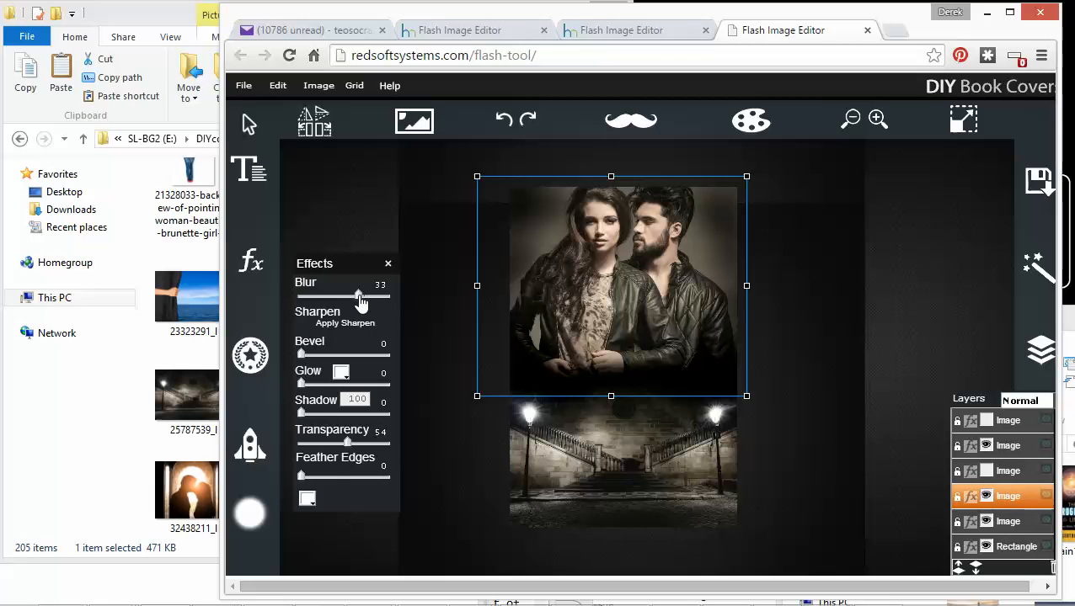
pyautogui.moveTo(360, 301); pyautogui.dragTo(473, 315)
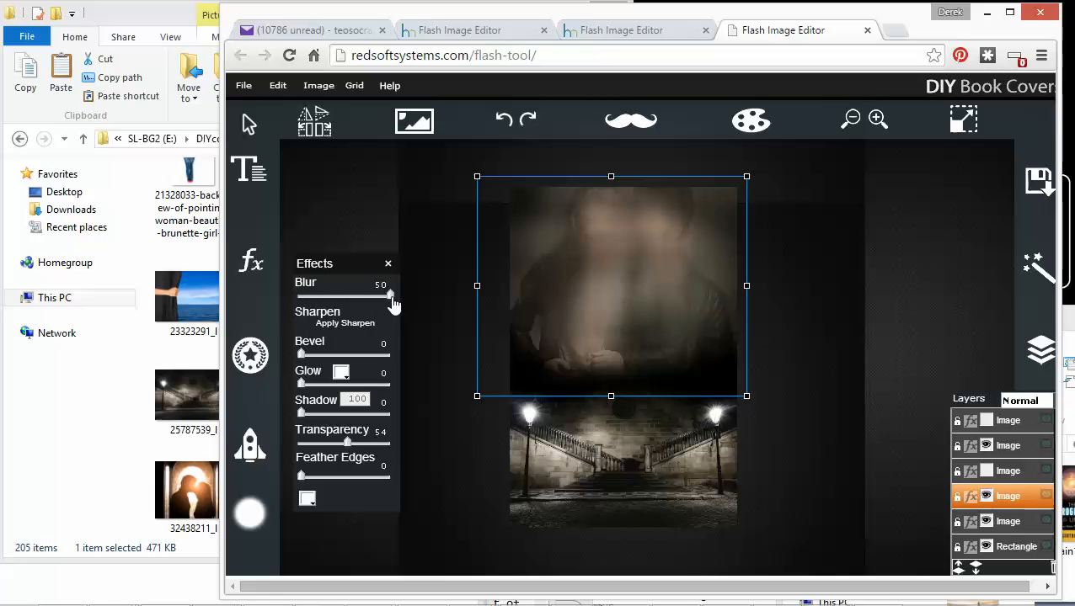
pyautogui.moveTo(349, 444)
pyautogui.mouseDown()
pyautogui.moveTo(353, 454)
pyautogui.moveTo(276, 459)
pyautogui.moveTo(357, 455)
pyautogui.mouseUp()
pyautogui.moveTo(639, 334); pyautogui.dragTo(604, 331)
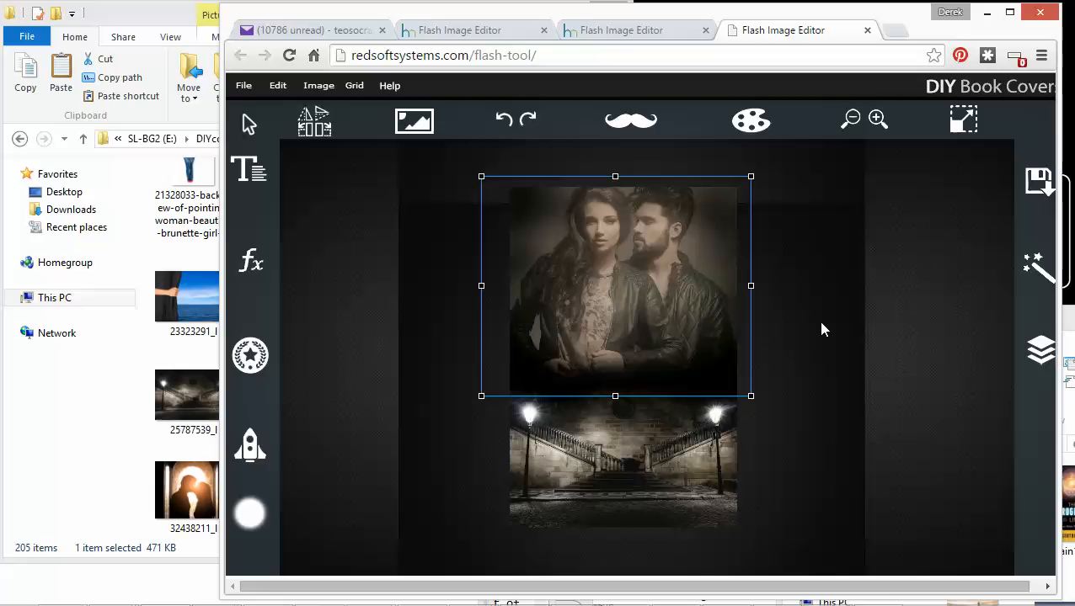
# Try the Lighten, Multiply and Overlay blend modes on the duplicate couple layer, comparing the Overlay effect on and off.
pyautogui.click(1039, 349)
pyautogui.click(1021, 401)
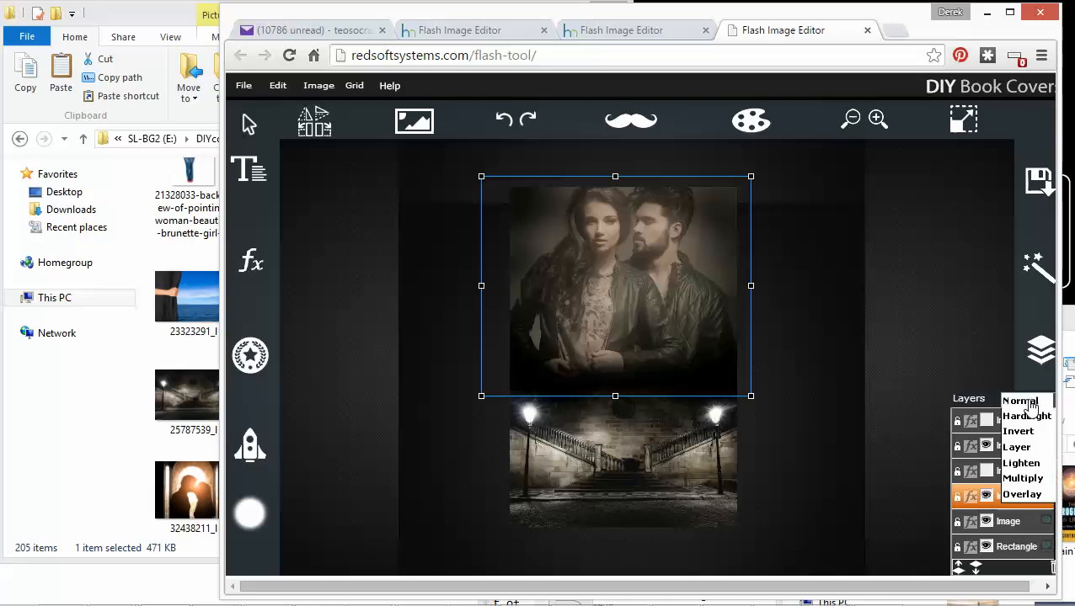
pyautogui.click(1024, 464)
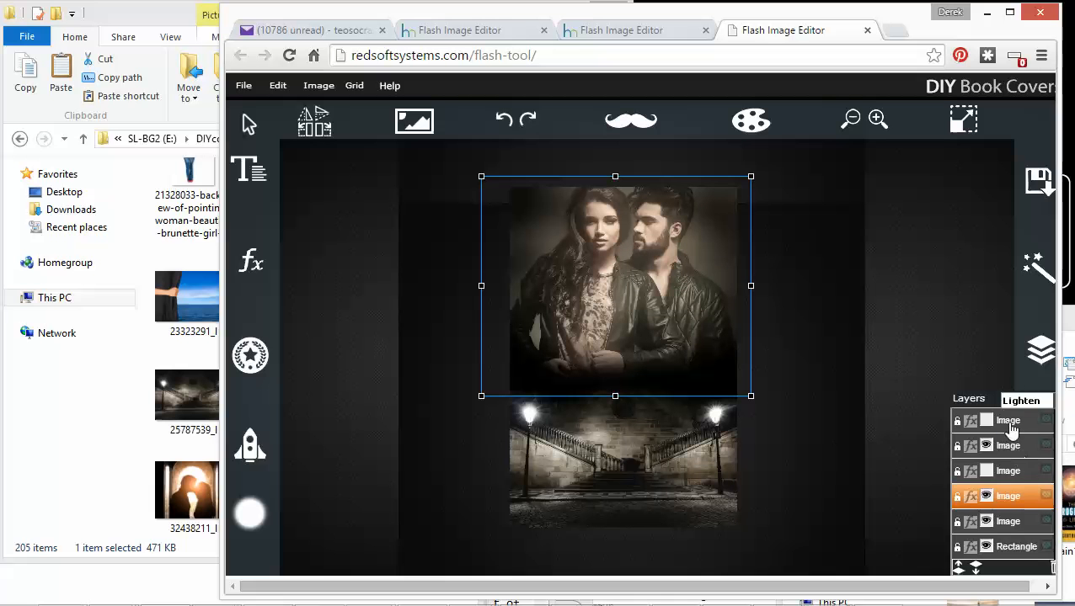
pyautogui.click(1022, 401)
pyautogui.click(1024, 477)
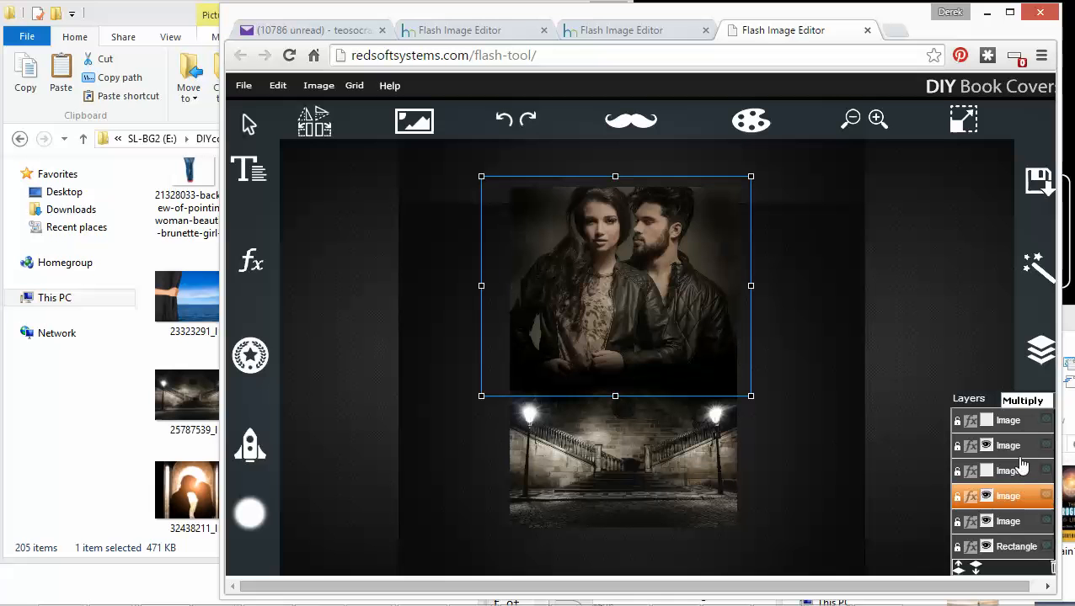
pyautogui.click(1029, 407)
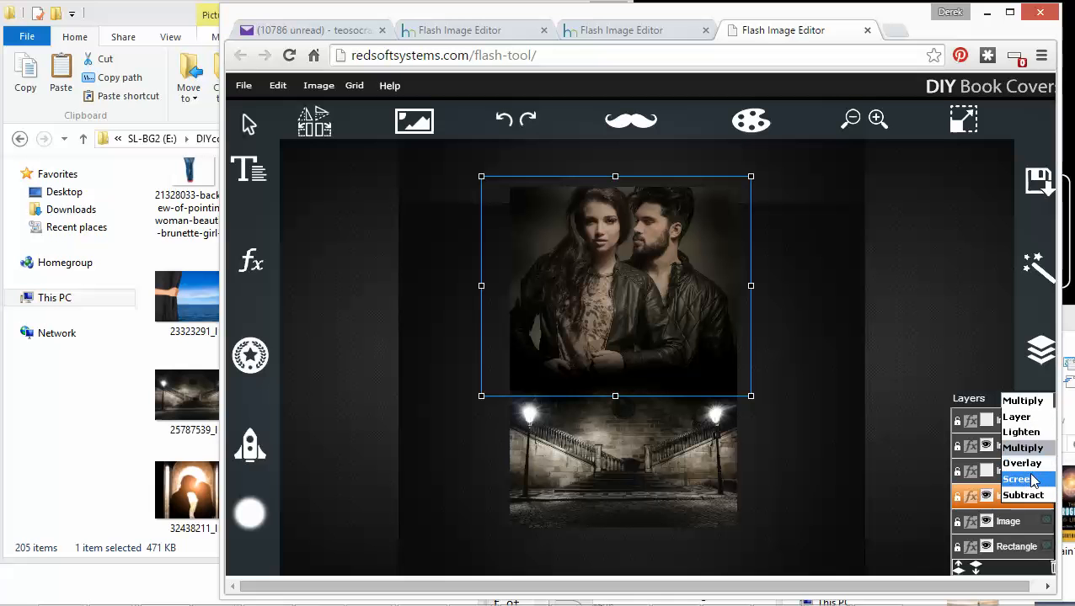
pyautogui.click(1027, 469)
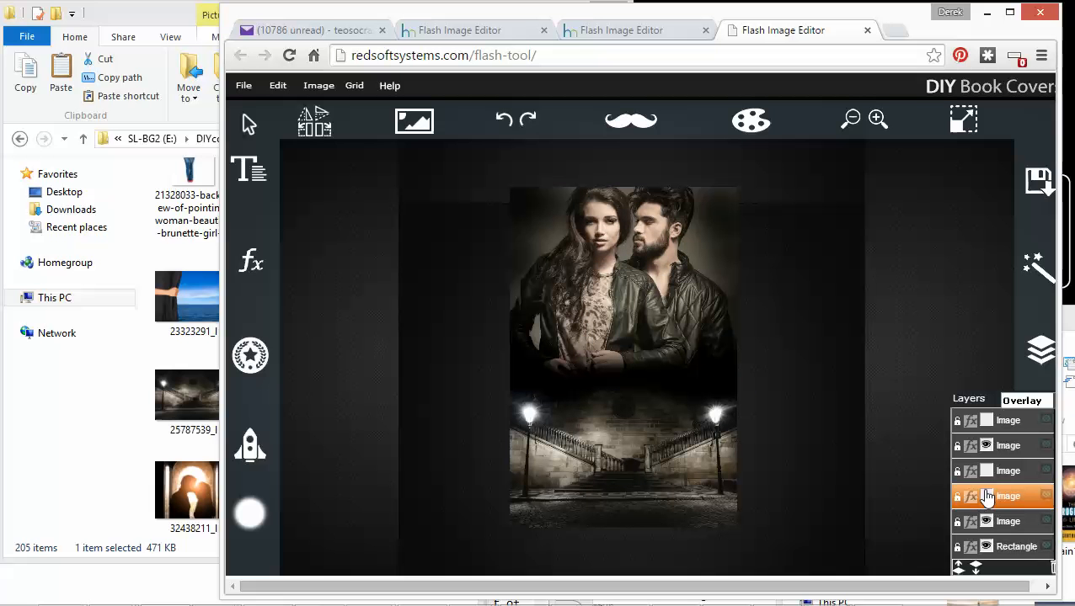
pyautogui.click(988, 497)
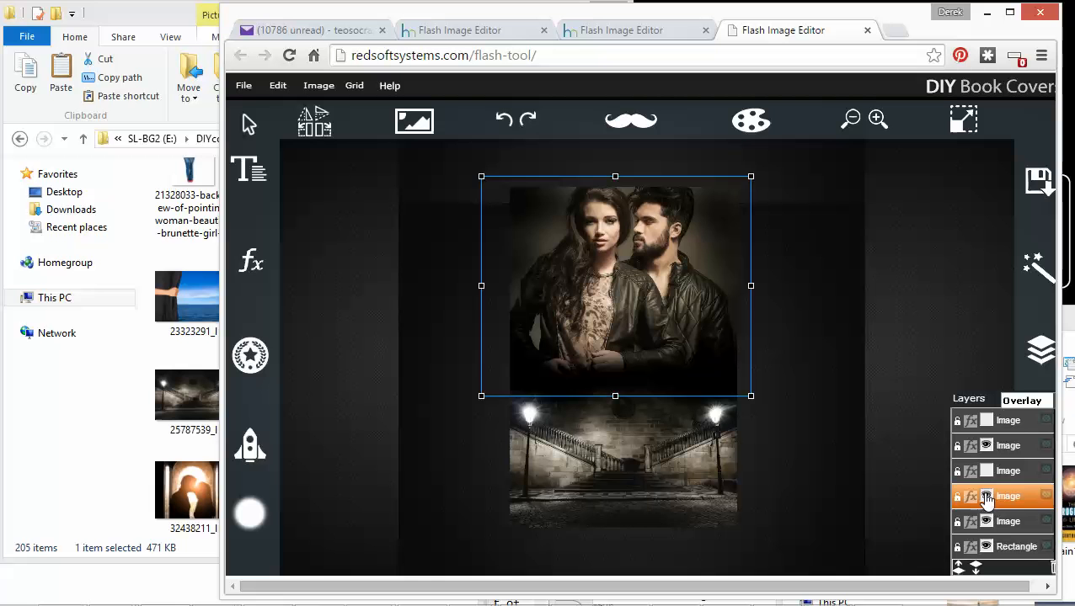
pyautogui.click(987, 497)
pyautogui.click(987, 497)
# Try the Screen and Subtract blend modes on the duplicate couple layer.
pyautogui.click(1021, 401)
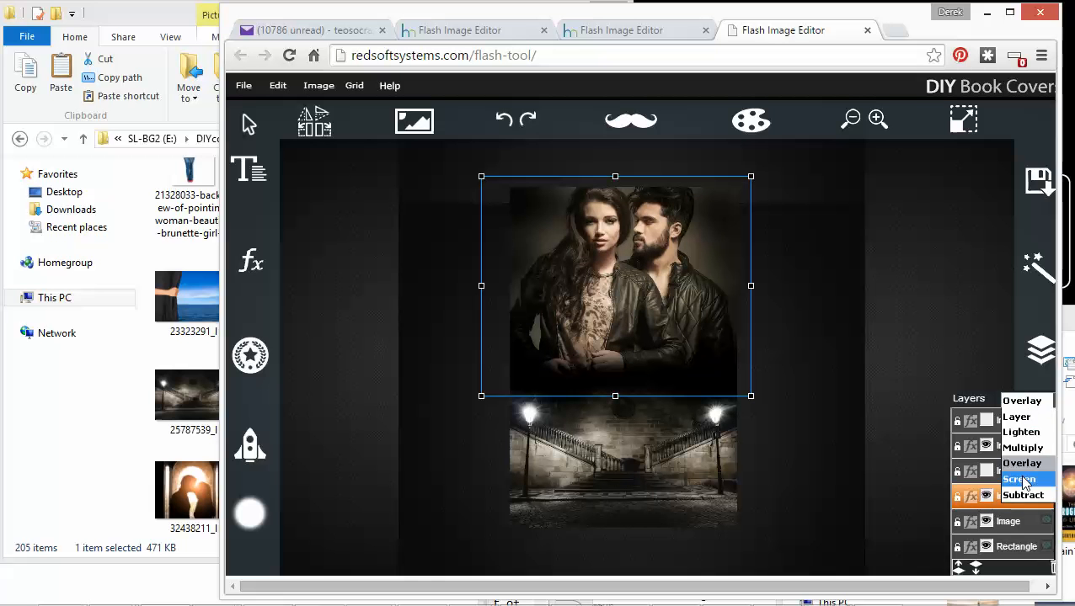
pyautogui.click(1021, 473)
pyautogui.click(1015, 402)
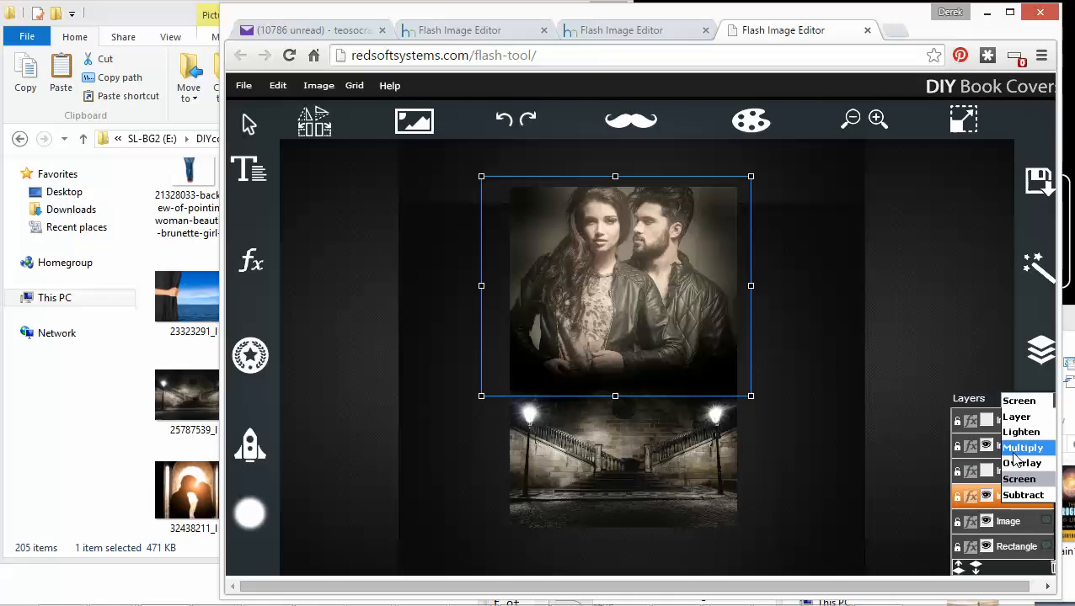
pyautogui.click(1023, 495)
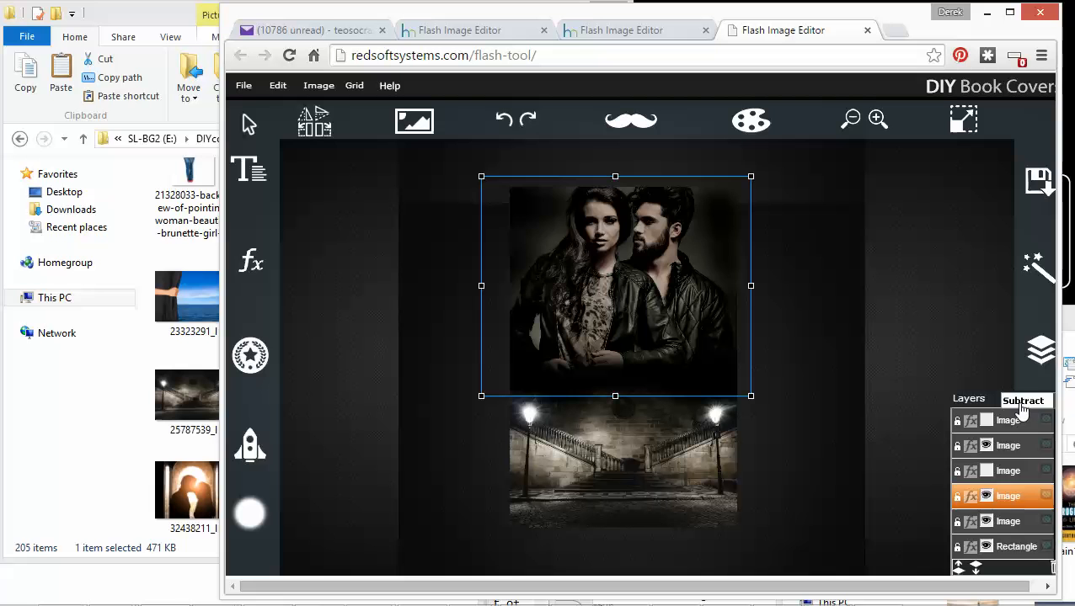
pyautogui.click(1021, 404)
pyautogui.click(1021, 432)
# Try the HardLight blend mode on the duplicate couple layer and compare the cover with and without it.
pyautogui.click(1022, 404)
pyautogui.scroll(2, 1021, 449)
pyautogui.click(1024, 443)
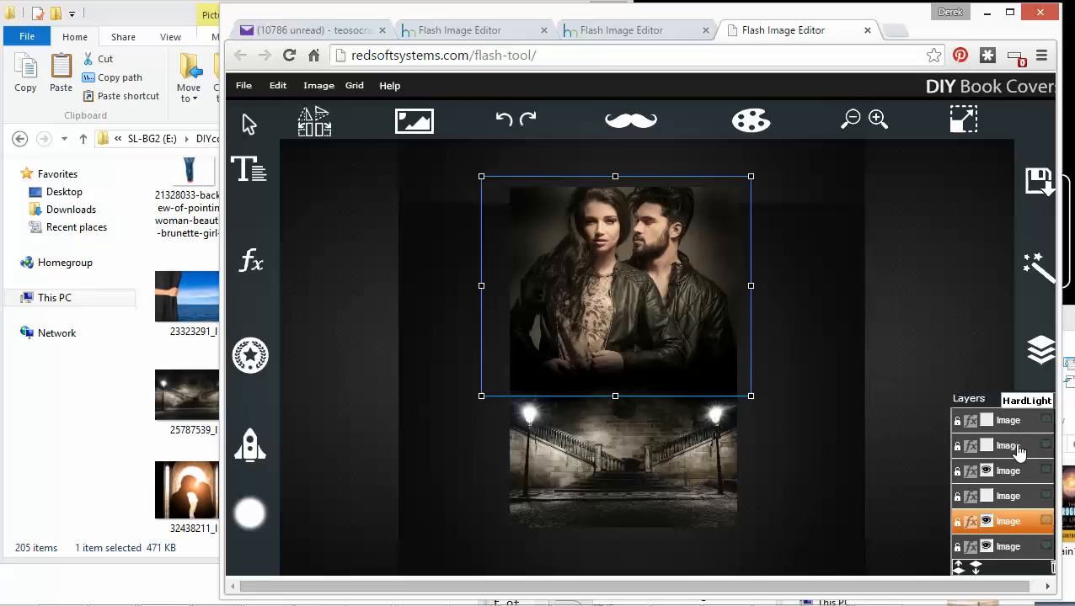
pyautogui.click(984, 523)
pyautogui.click(986, 524)
# Try the Difference, Darken and Alpha blend modes on the duplicate couple layer, comparing the Alpha effect on and off.
pyautogui.click(1012, 402)
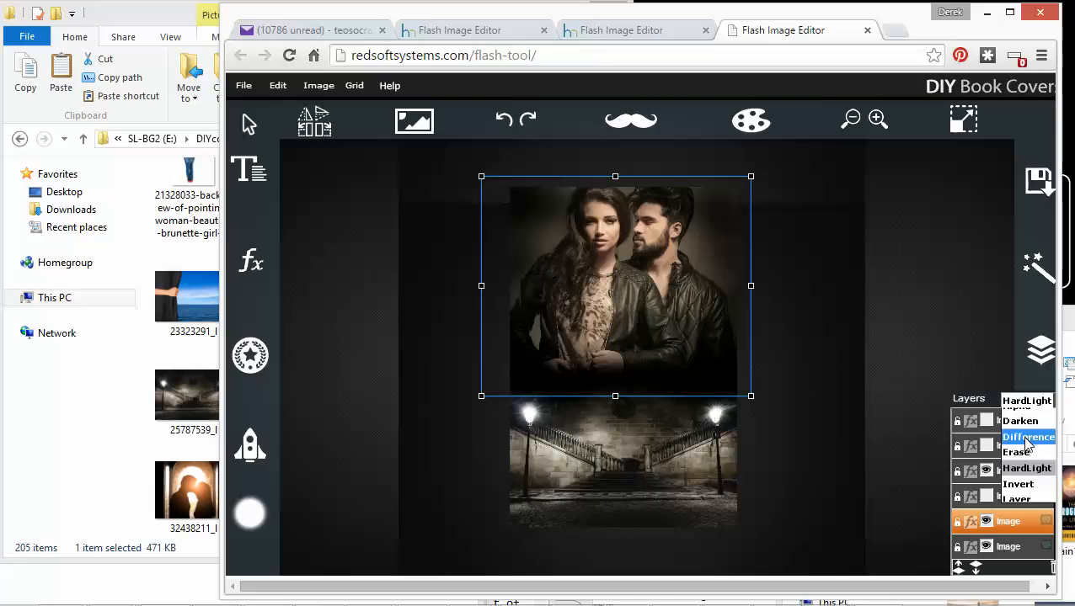
pyautogui.click(1026, 436)
pyautogui.click(1026, 402)
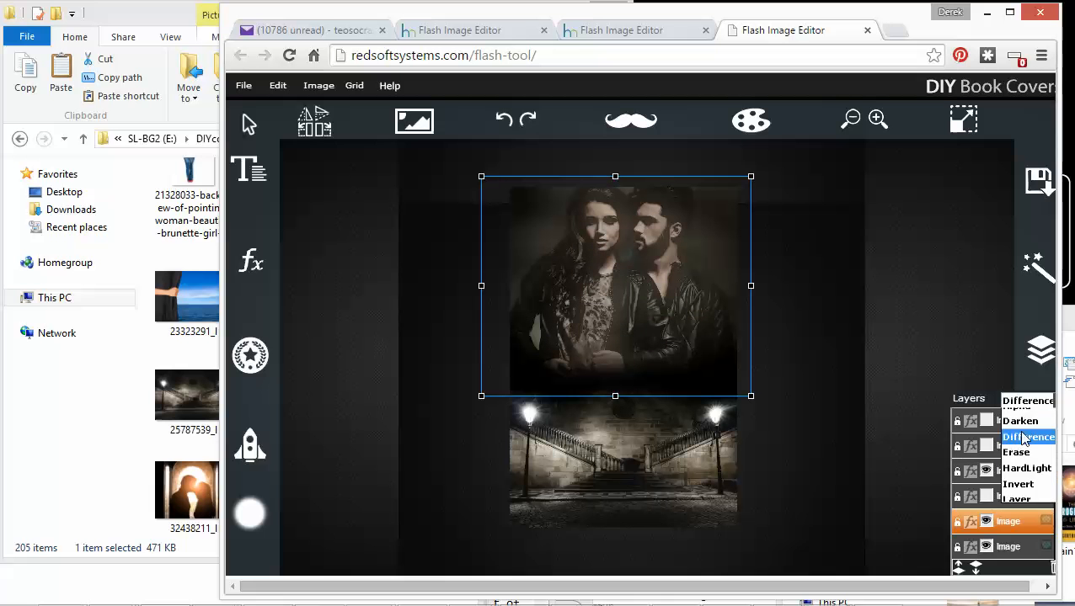
pyautogui.click(1023, 428)
pyautogui.click(1018, 402)
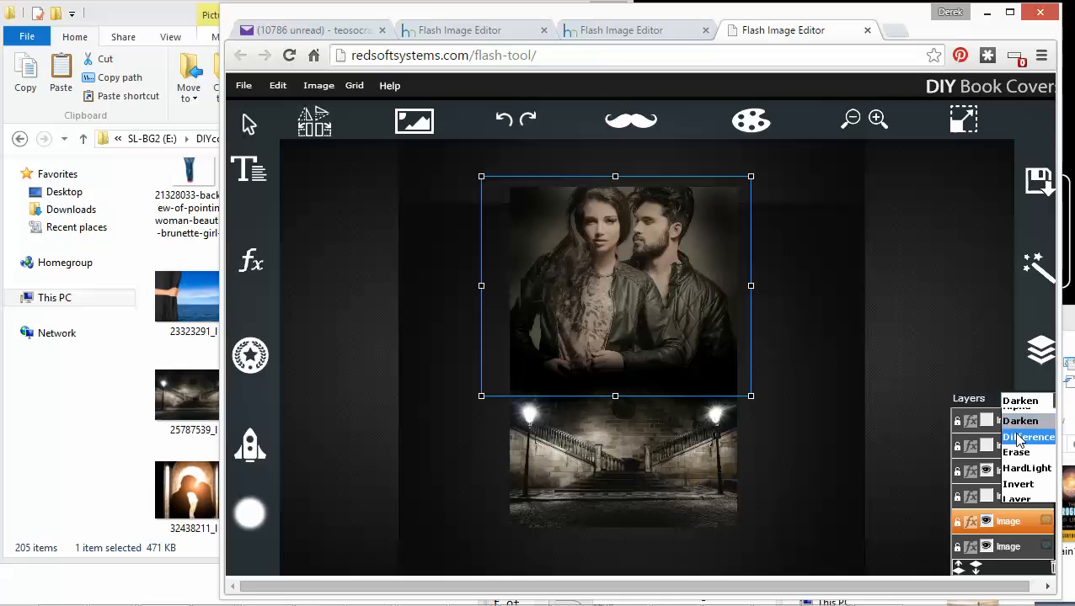
pyautogui.click(1016, 441)
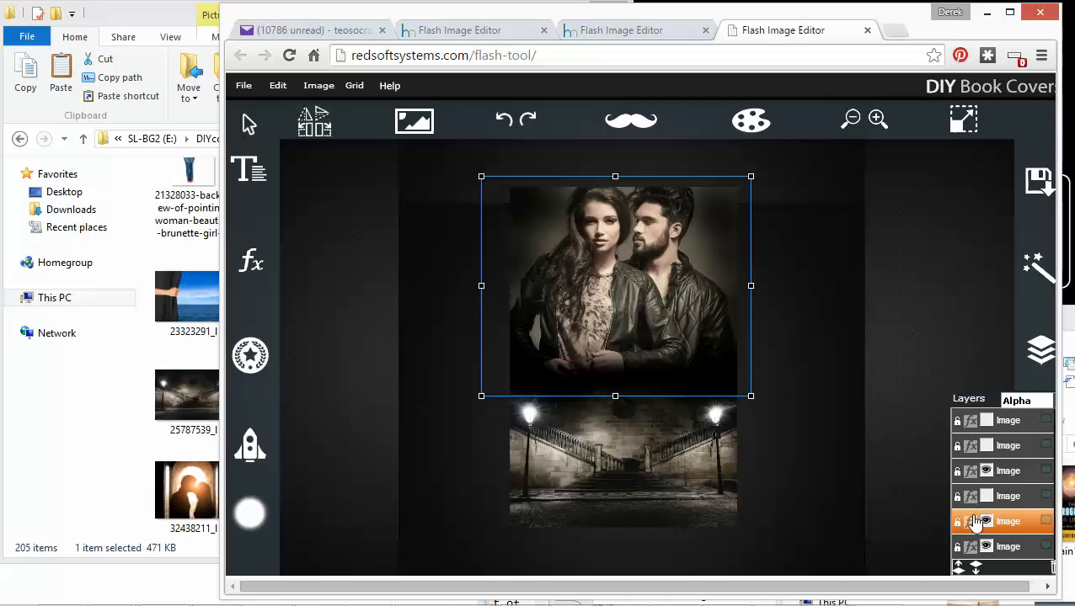
pyautogui.click(987, 524)
pyautogui.click(987, 524)
# Set the duplicate couple layer's blend mode to Normal and nudge it slightly up and to the right.
pyautogui.click(1019, 403)
pyautogui.click(1021, 414)
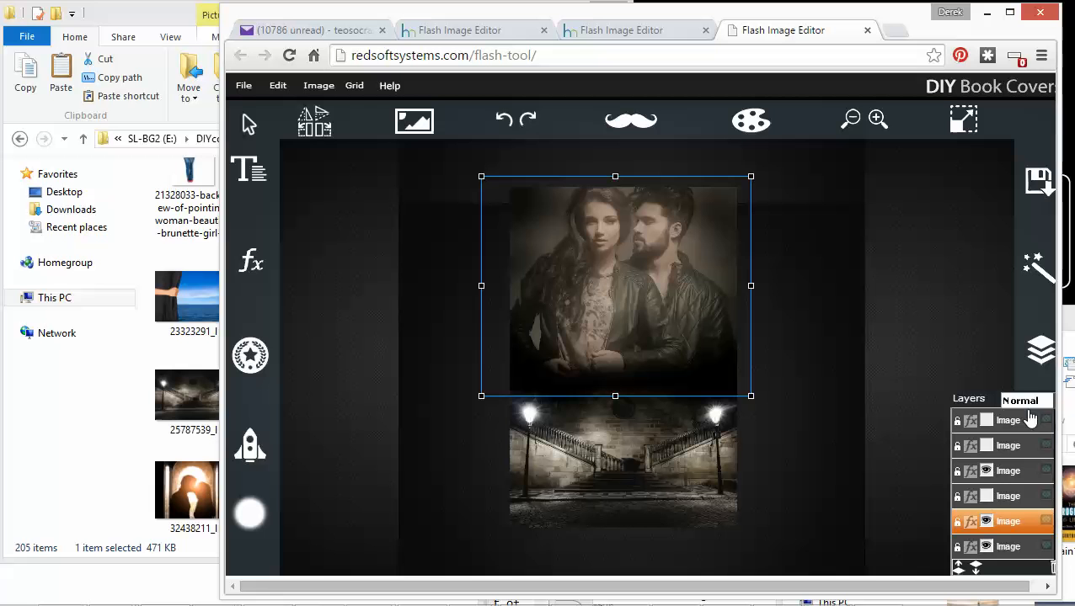
pyautogui.moveTo(642, 324)
pyautogui.mouseDown()
pyautogui.moveTo(657, 345)
pyautogui.moveTo(651, 379)
pyautogui.moveTo(650, 352)
pyautogui.moveTo(701, 364)
pyautogui.moveTo(715, 350)
pyautogui.moveTo(587, 336)
pyautogui.moveTo(674, 343)
pyautogui.moveTo(645, 339)
pyautogui.moveTo(655, 329)
pyautogui.mouseUp()
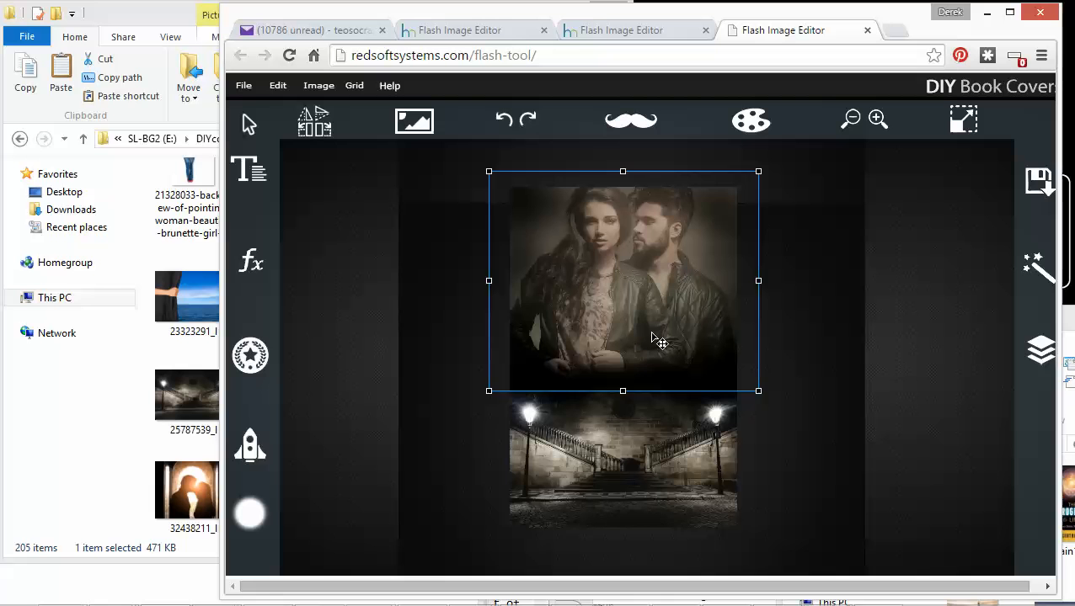
# Try moving the staircase image upward over the lower part of the couple.
pyautogui.click(711, 442)
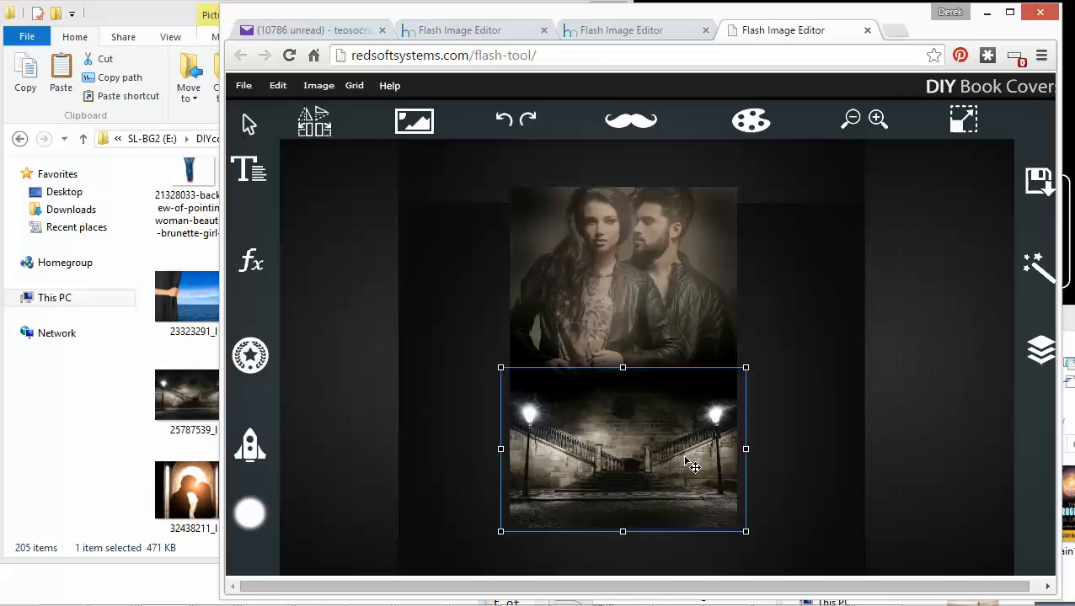
pyautogui.moveTo(687, 461); pyautogui.dragTo(629, 431)
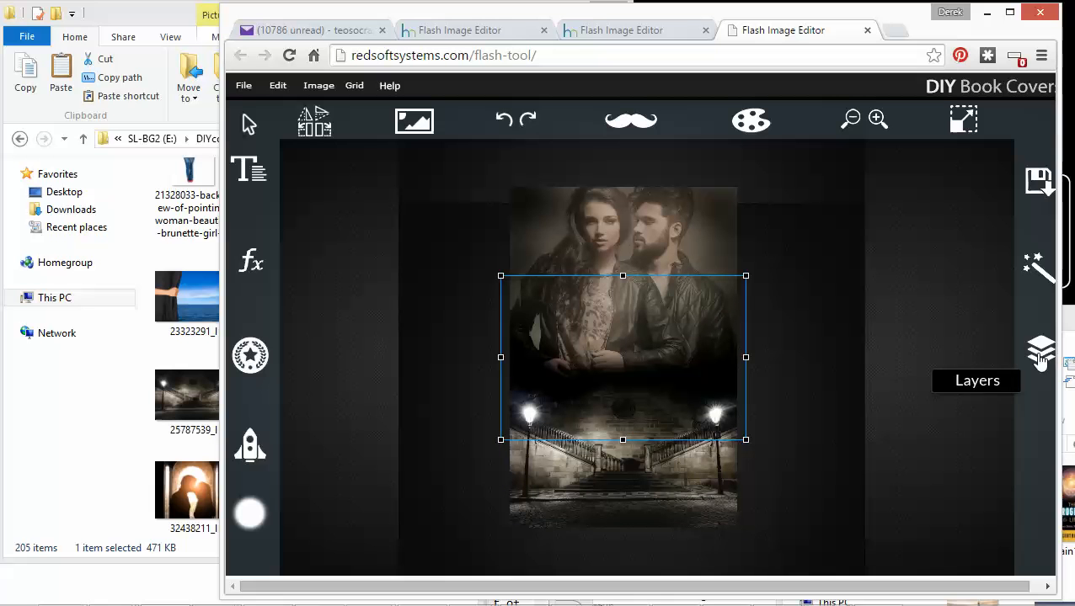
# Hide the sharp couple image briefly to compare the cover, and show the top staircase copy.
pyautogui.click(1041, 350)
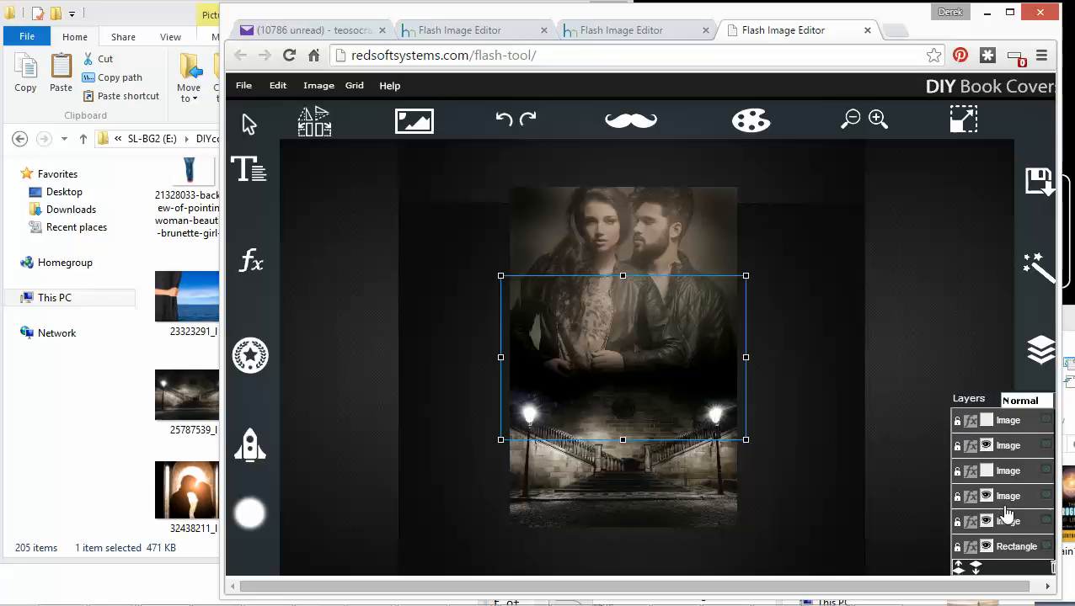
pyautogui.click(987, 548)
pyautogui.click(986, 519)
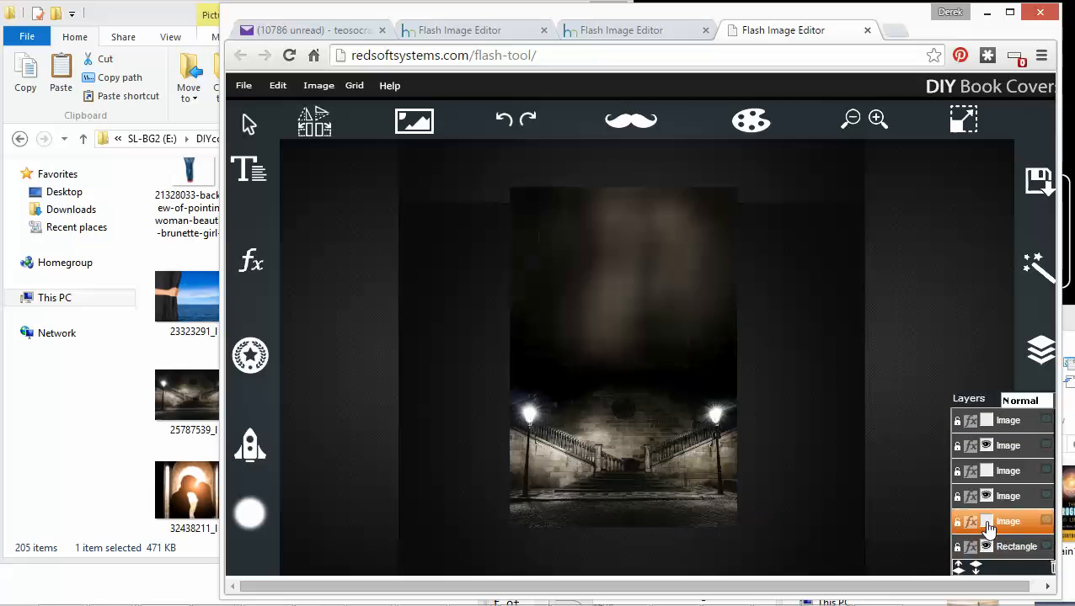
pyautogui.click(988, 421)
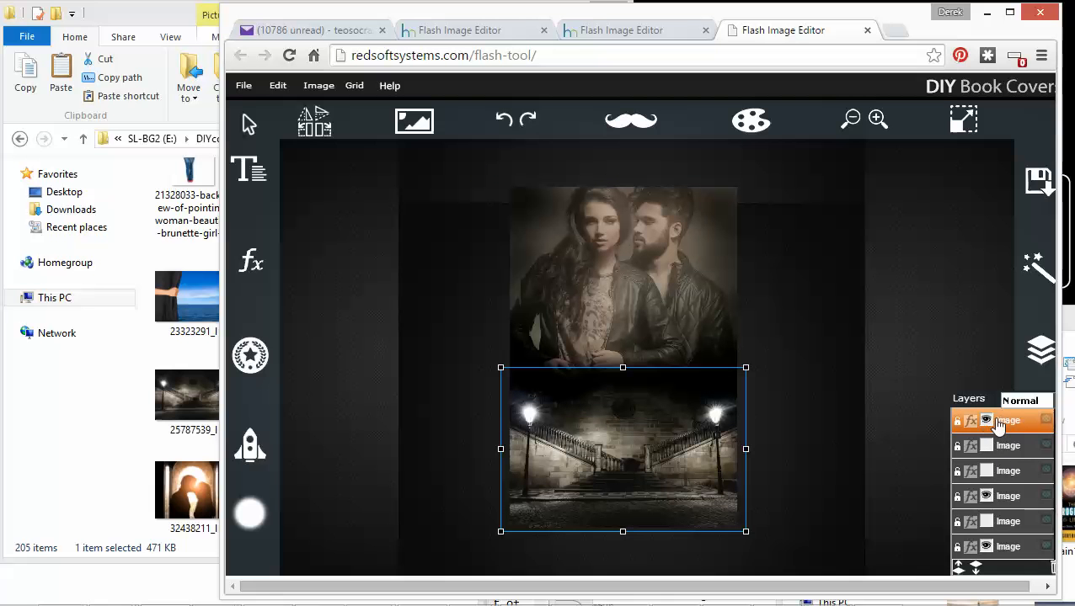
# Set the top staircase copy's blur to 13 and its transparency to 61.
pyautogui.click(249, 263)
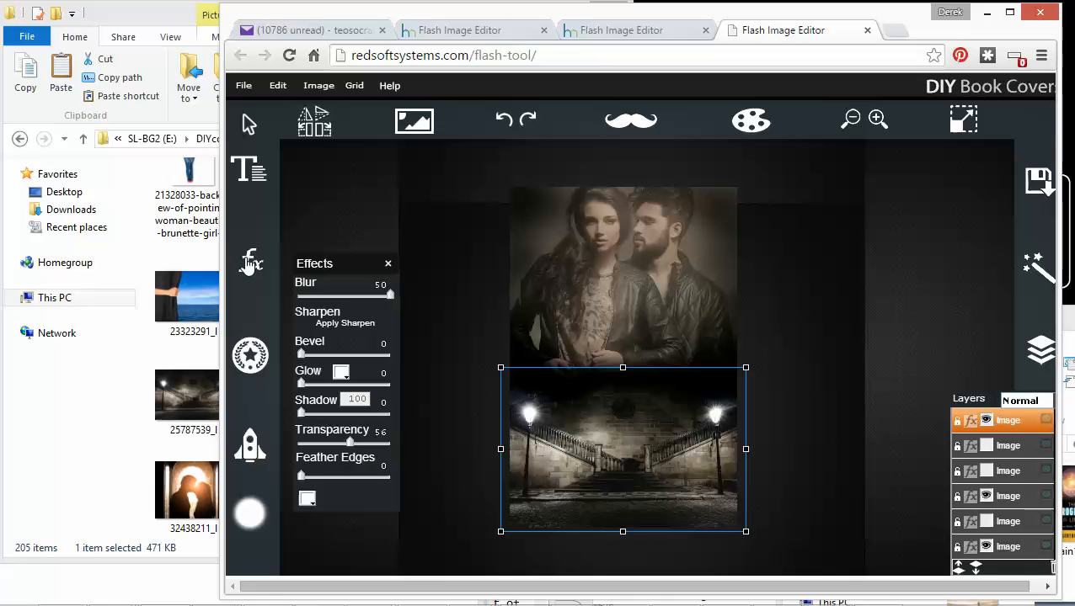
pyautogui.moveTo(390, 296); pyautogui.dragTo(321, 303)
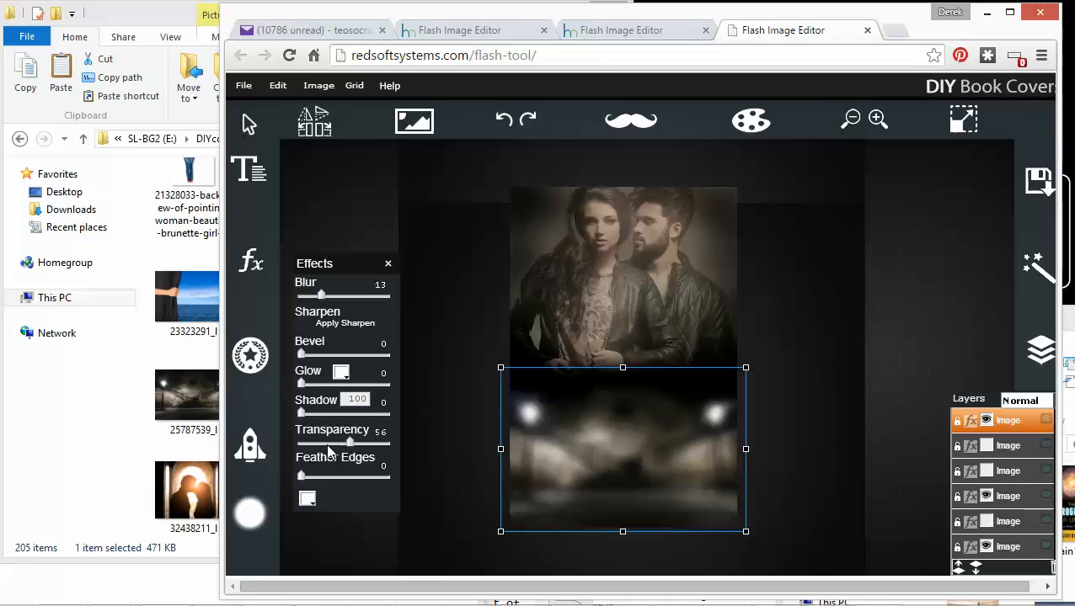
pyautogui.moveTo(352, 456)
pyautogui.mouseDown()
pyautogui.moveTo(297, 448)
pyautogui.moveTo(447, 457)
pyautogui.moveTo(357, 454)
pyautogui.mouseUp()
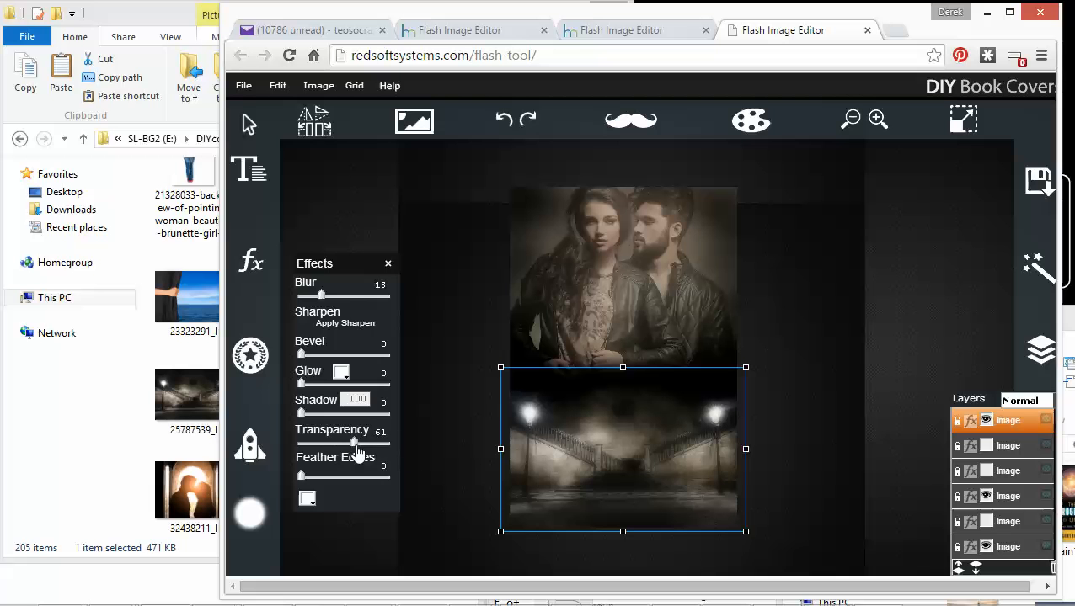
# Set the staircase copy's transparency to 0 and inspect its upper edge against the couple close up.
pyautogui.click(875, 131)
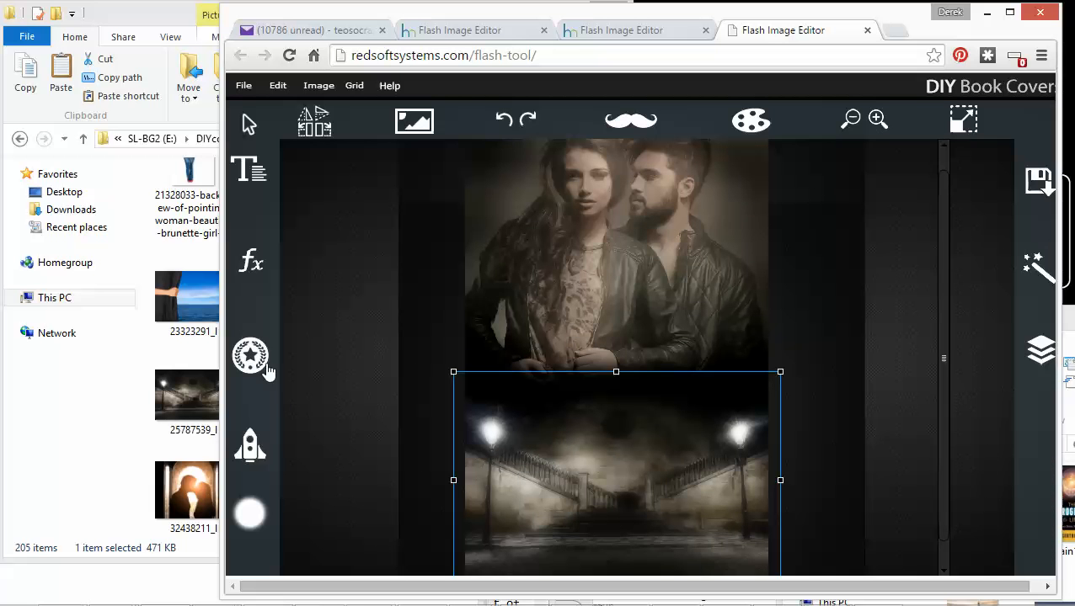
pyautogui.click(253, 276)
pyautogui.moveTo(352, 449); pyautogui.dragTo(294, 446)
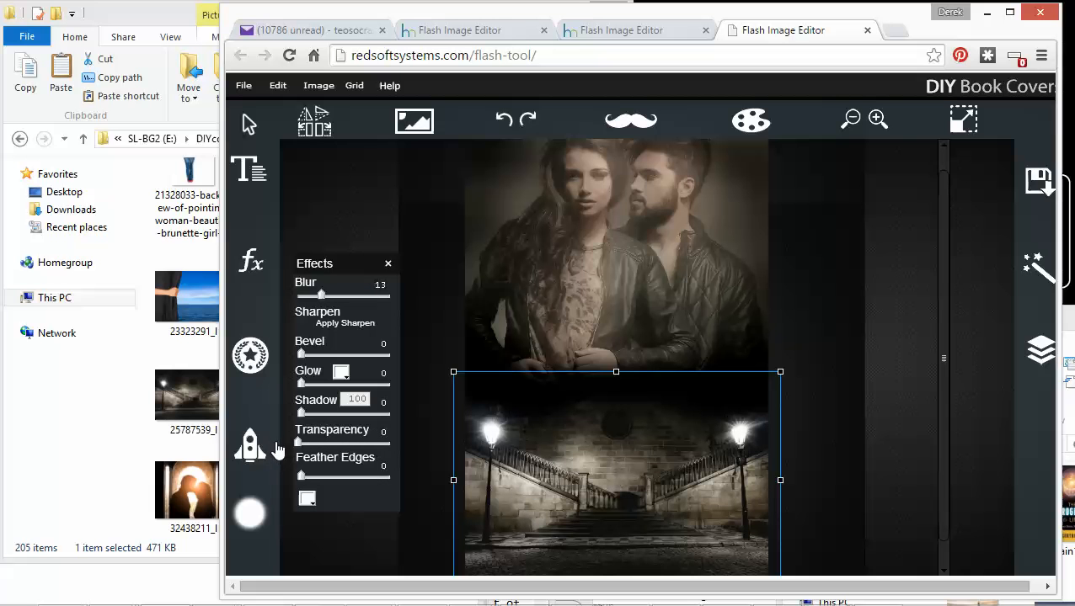
pyautogui.click(877, 118)
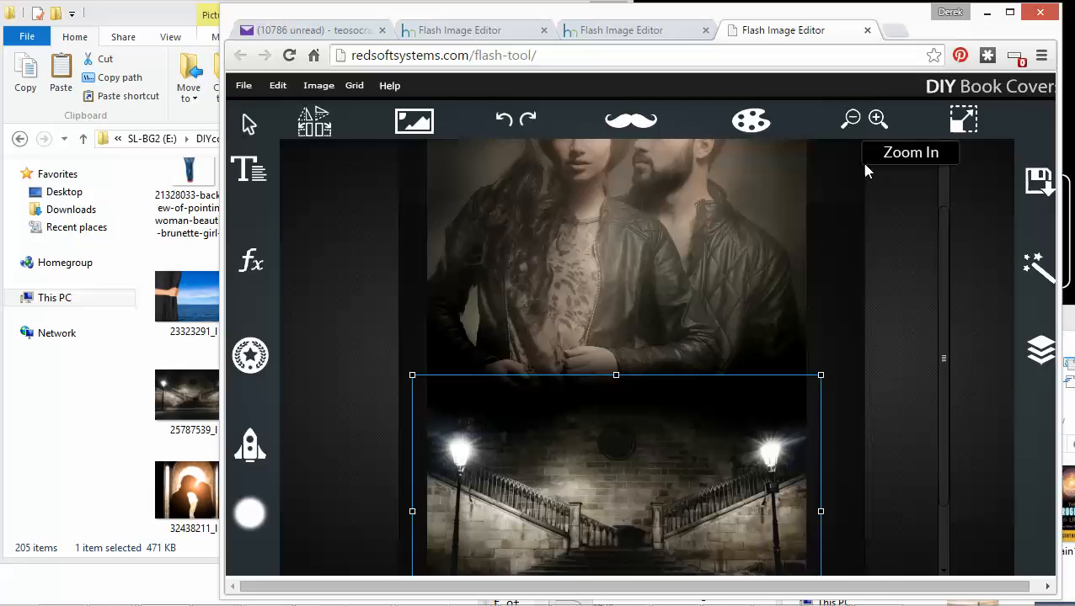
pyautogui.moveTo(942, 364)
pyautogui.mouseDown()
pyautogui.moveTo(921, 424)
pyautogui.moveTo(947, 366)
pyautogui.mouseUp()
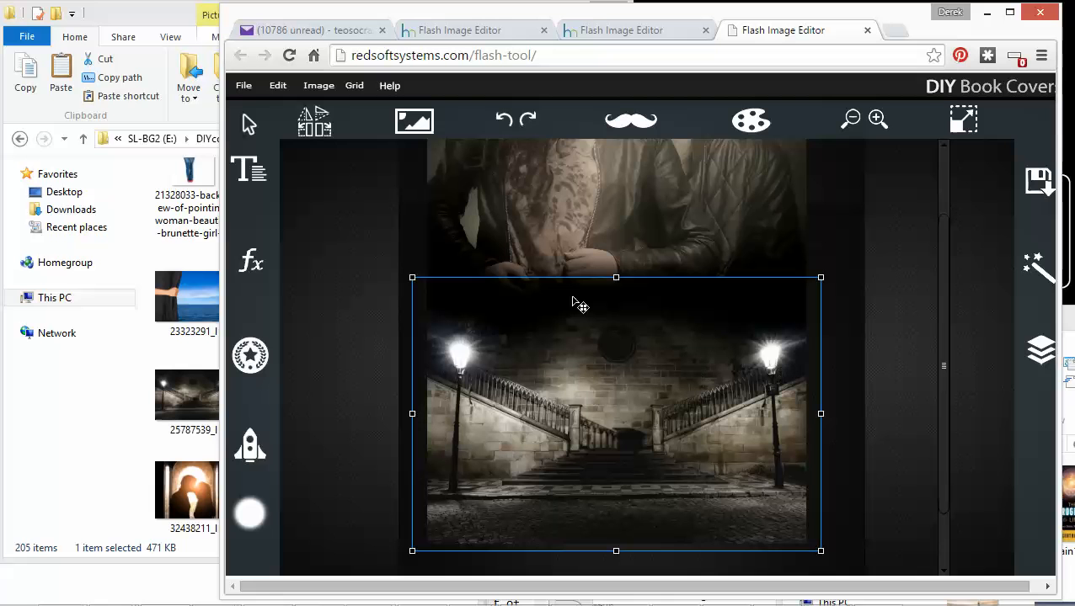
# Try a transparency of 53 on the staircase copy, checking its upper edge, and return it to 0.
pyautogui.click(259, 269)
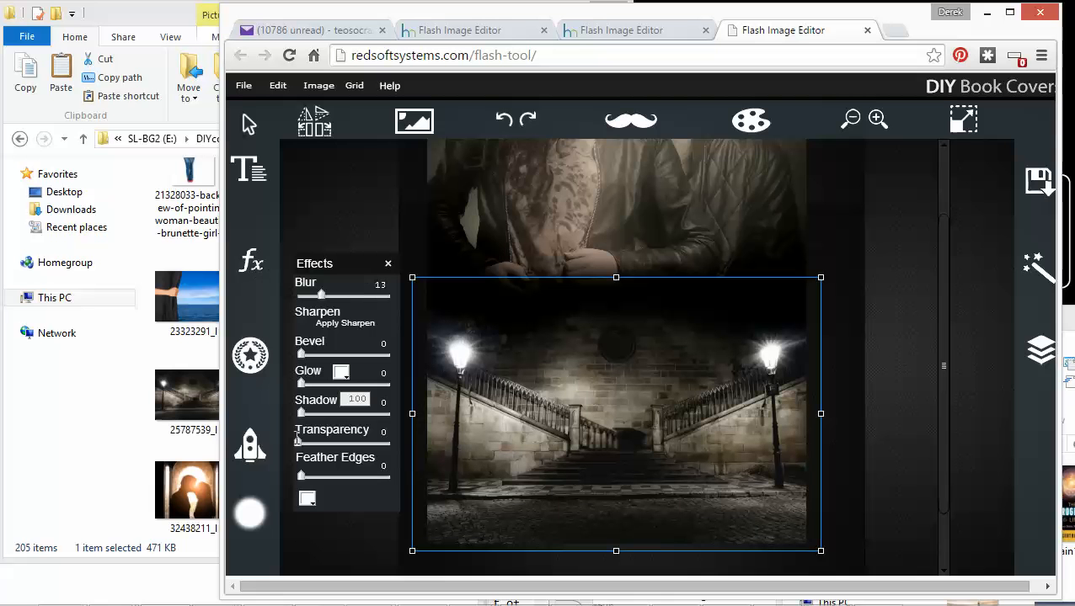
pyautogui.moveTo(301, 447); pyautogui.dragTo(357, 478)
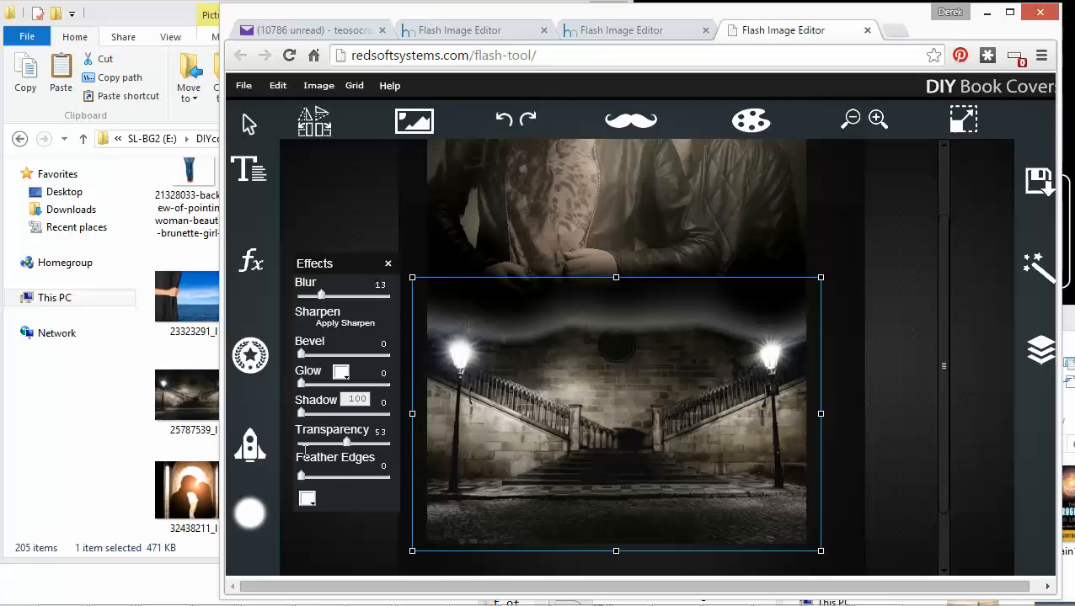
pyautogui.moveTo(350, 446); pyautogui.dragTo(276, 454)
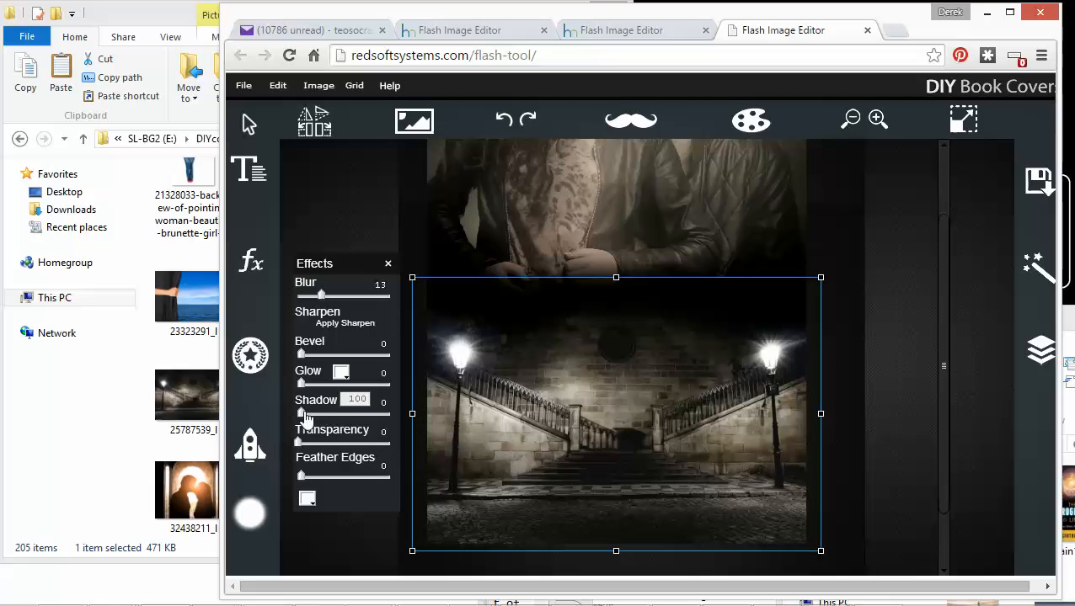
# Undo the recent transparency changes on the staircase copy.
pyautogui.click(506, 122)
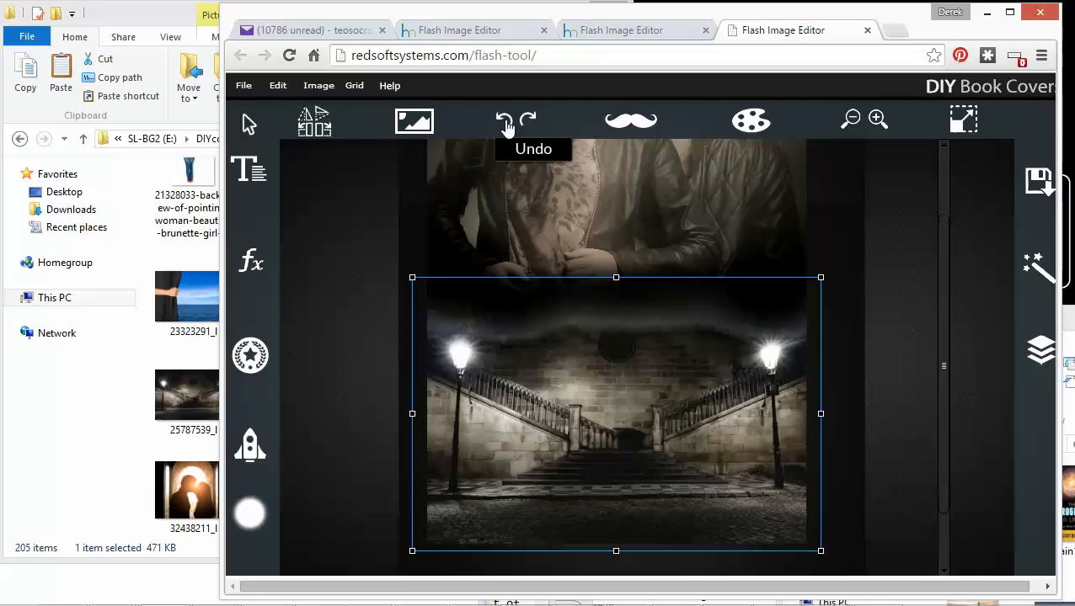
pyautogui.click(505, 123)
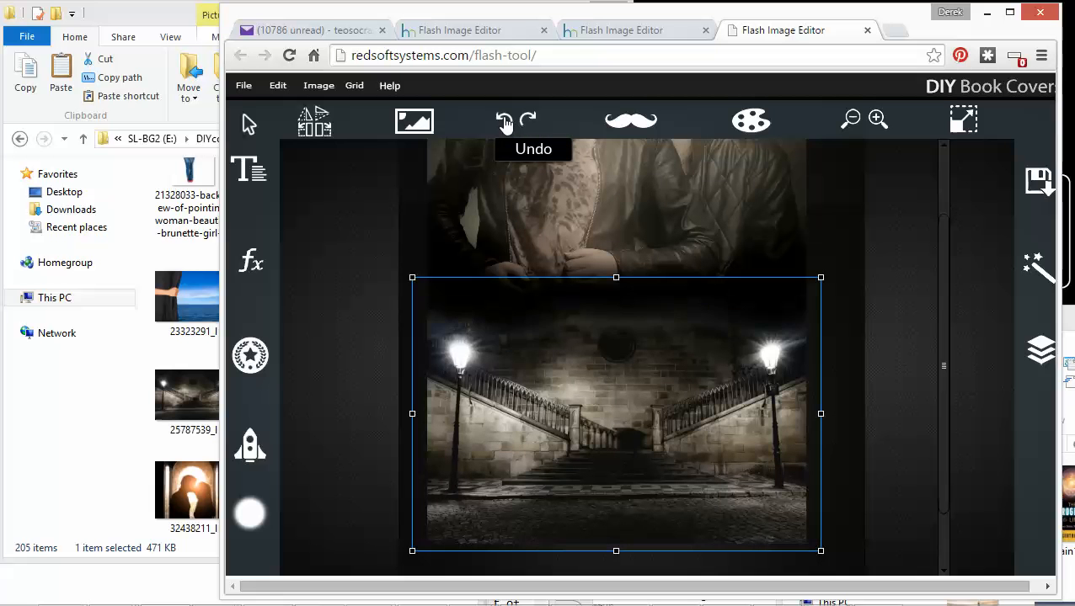
pyautogui.click(505, 122)
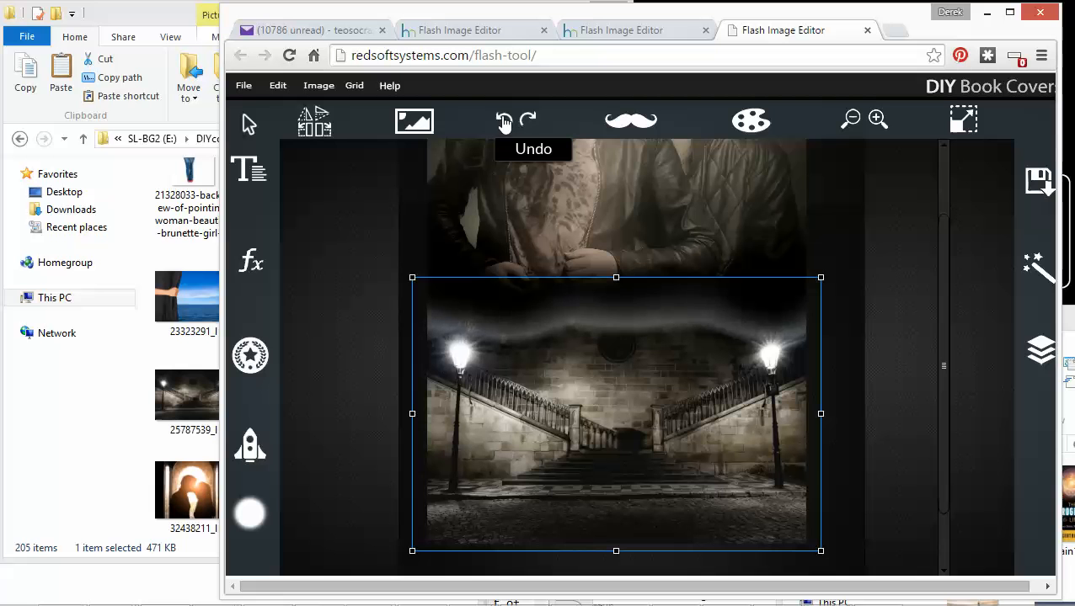
pyautogui.click(505, 124)
pyautogui.click(505, 124)
pyautogui.click(504, 124)
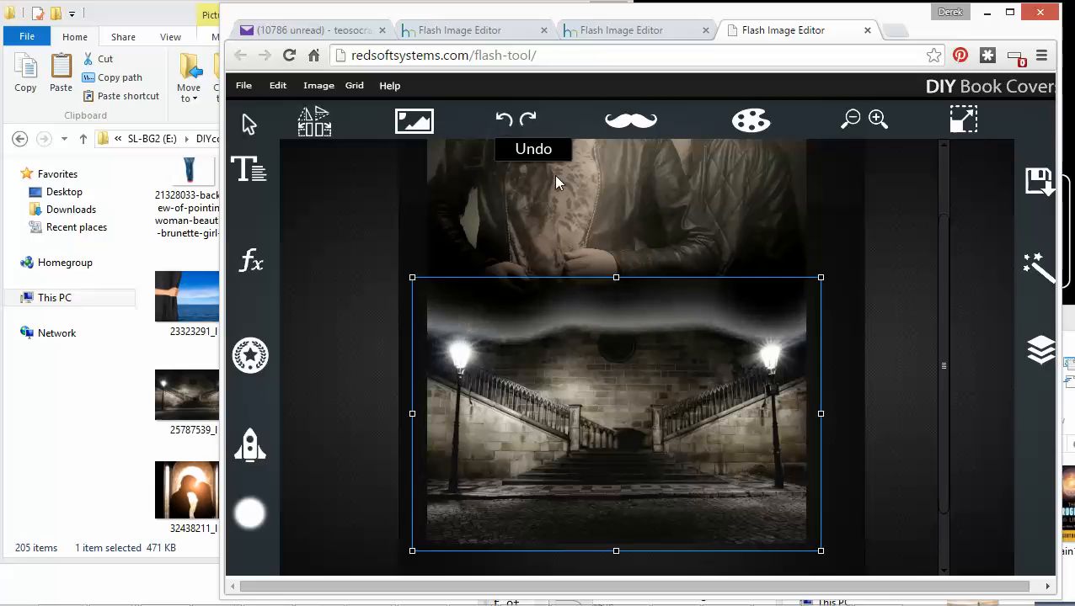
# Hide the top staircase copy and view the cover without the sharp couple image.
pyautogui.click(1040, 357)
pyautogui.click(988, 423)
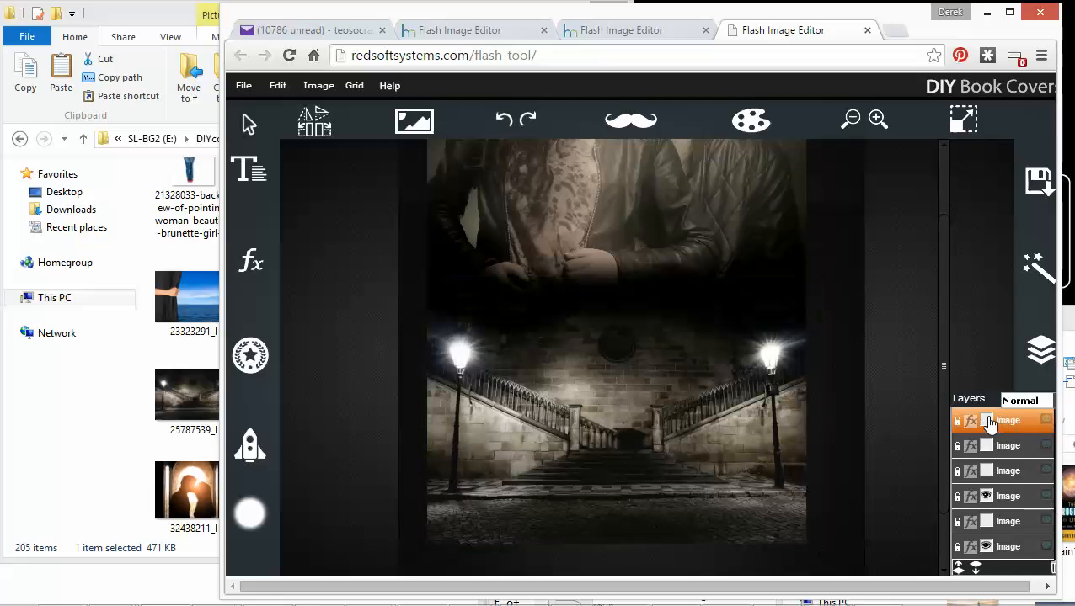
pyautogui.click(992, 447)
pyautogui.click(991, 447)
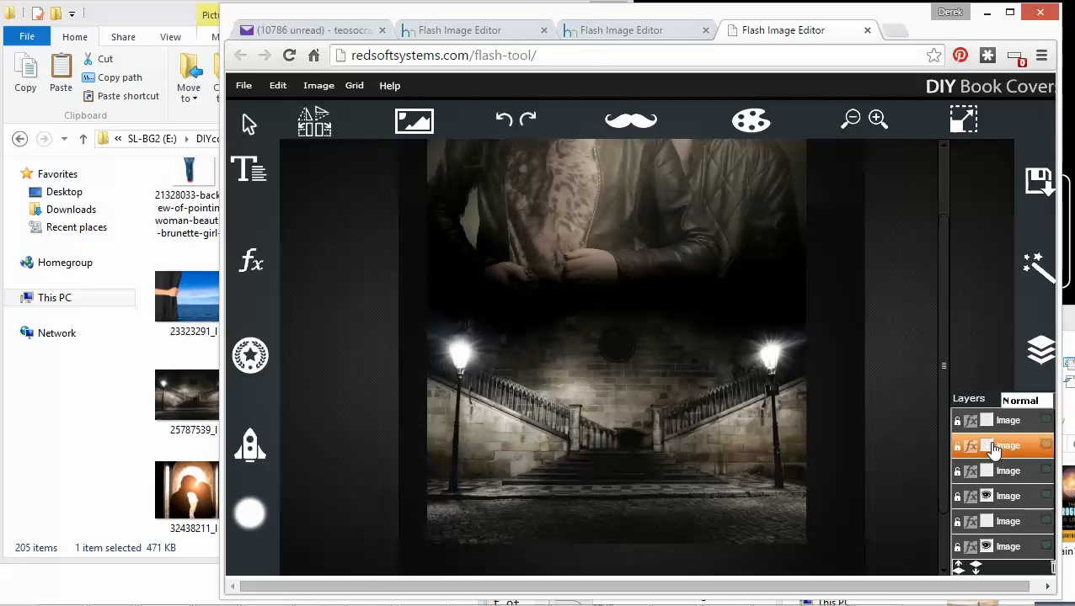
pyautogui.scroll(-2, 1000, 452)
pyautogui.click(986, 523)
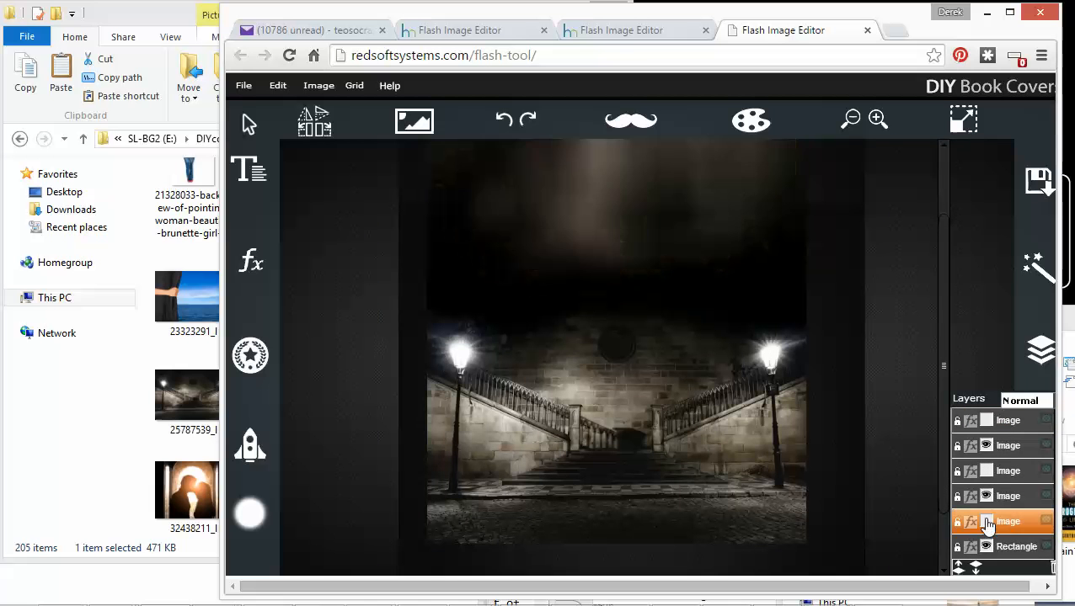
pyautogui.click(985, 523)
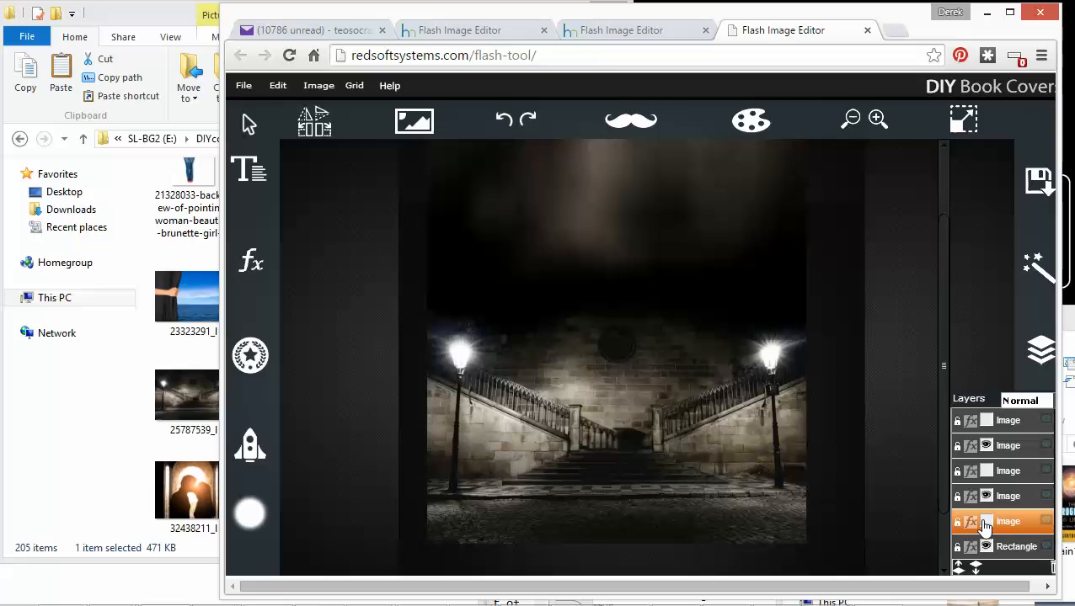
# Show the blurred couple copy together with the sharp couple image, and select the background rectangle layer.
pyautogui.click(851, 118)
pyautogui.click(1041, 349)
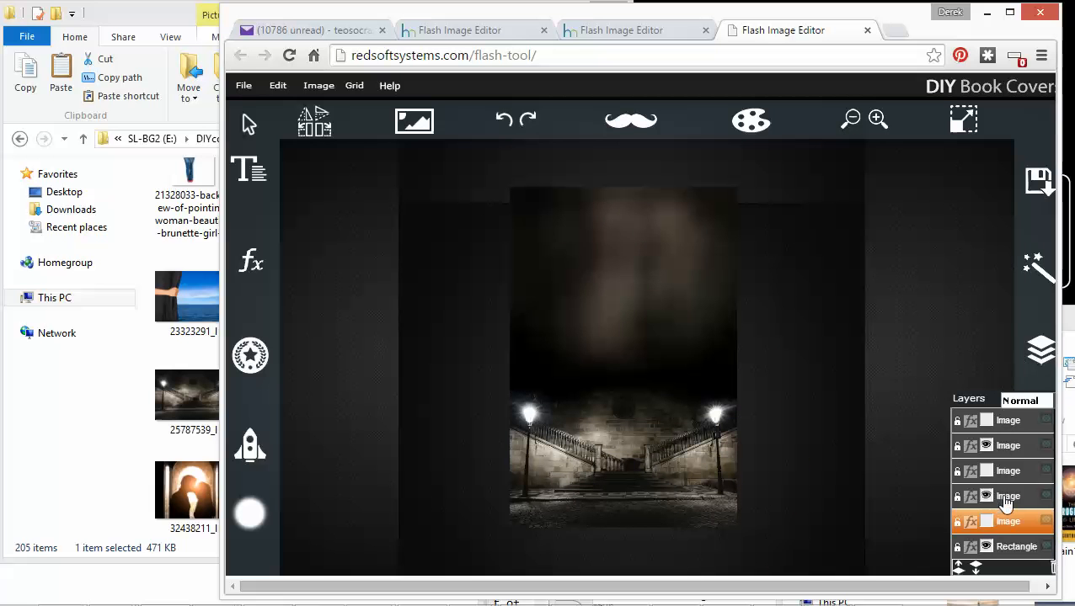
pyautogui.click(990, 473)
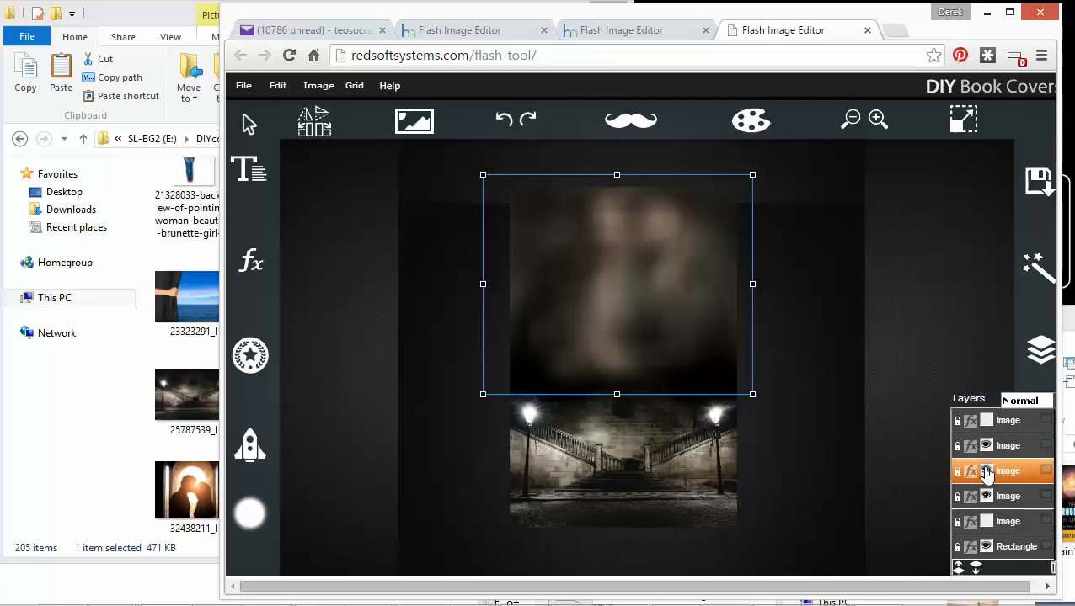
pyautogui.click(991, 522)
pyautogui.click(987, 522)
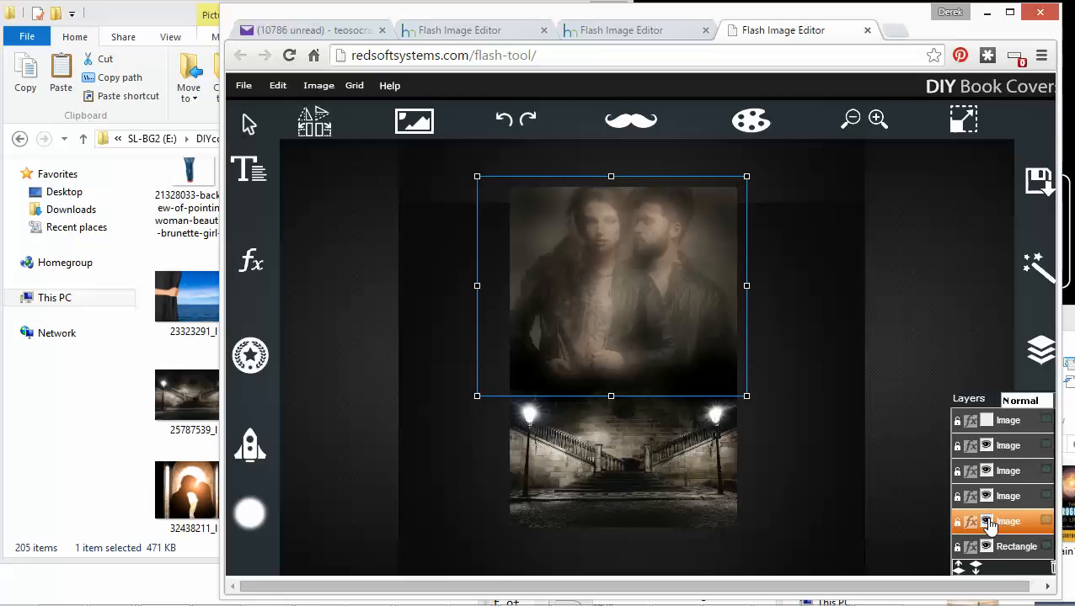
pyautogui.click(991, 549)
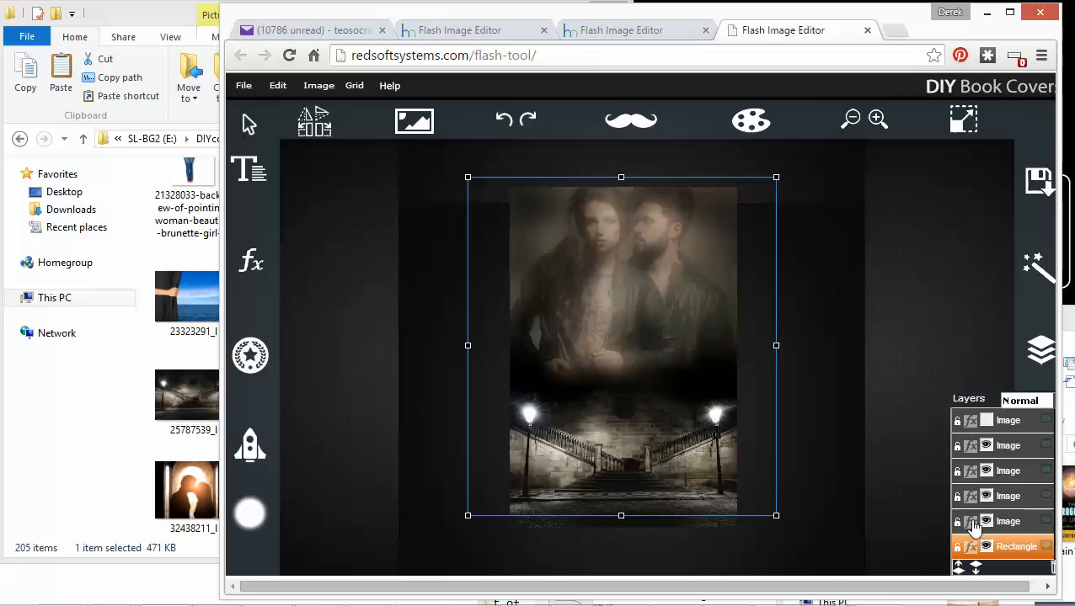
# Import the texture_326_by_sirius_sdz-d65gs3s image from the overlays folder onto the cover.
pyautogui.click(413, 121)
pyautogui.click(421, 168)
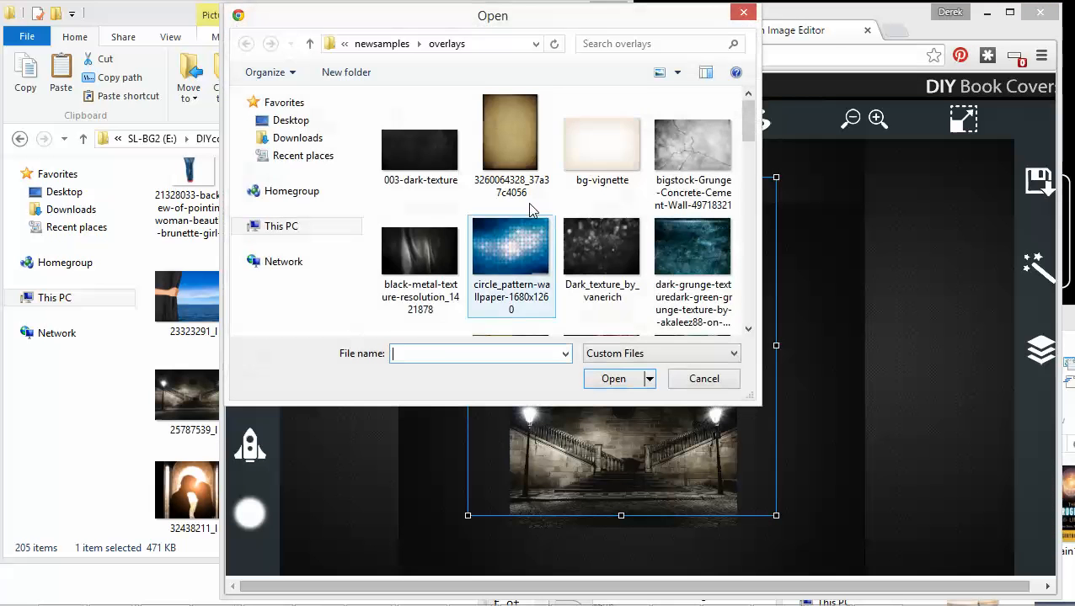
pyautogui.click(601, 154)
pyautogui.scroll(-5, 683, 168)
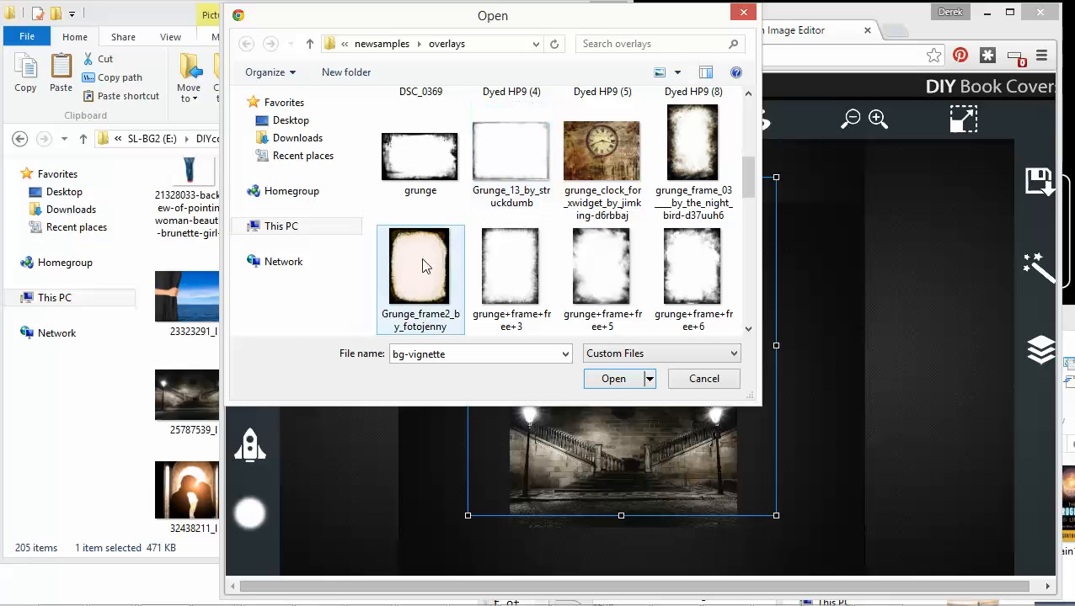
pyautogui.scroll(-3, 491, 186)
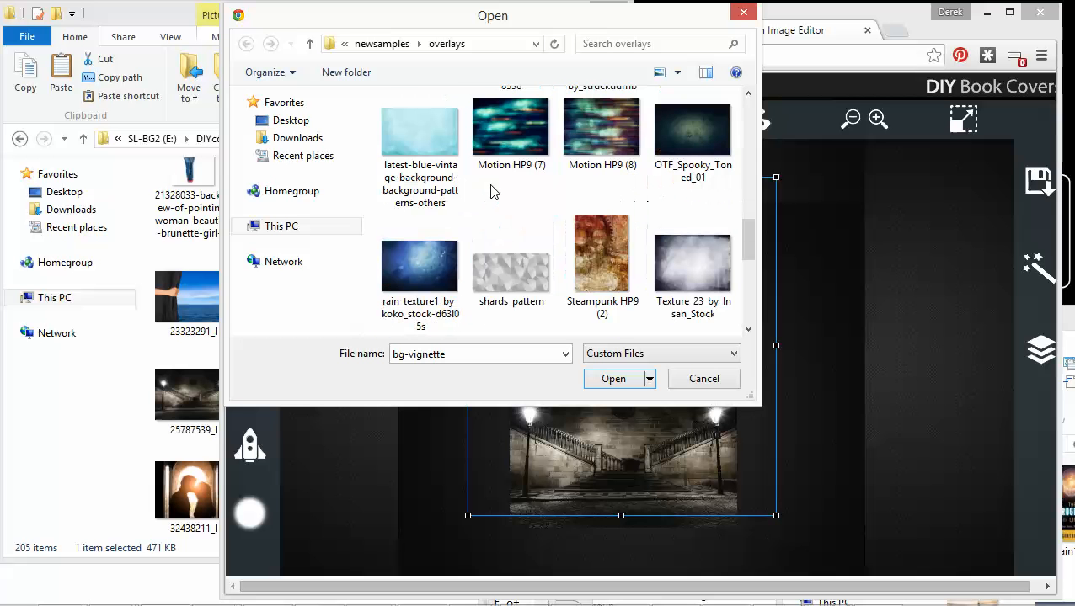
pyautogui.scroll(-3, 498, 220)
pyautogui.click(500, 268)
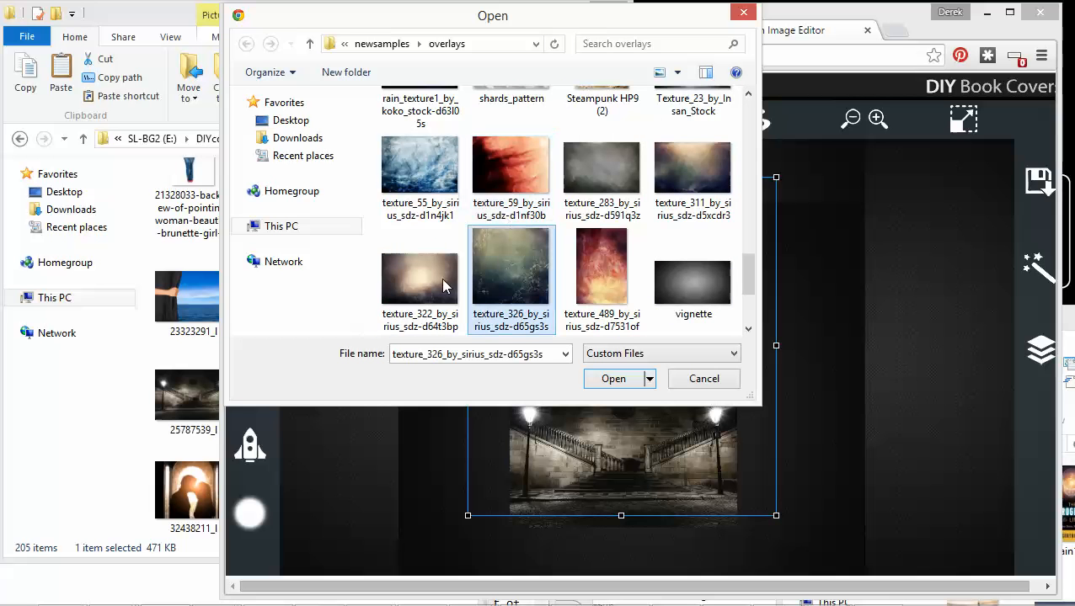
pyautogui.click(608, 380)
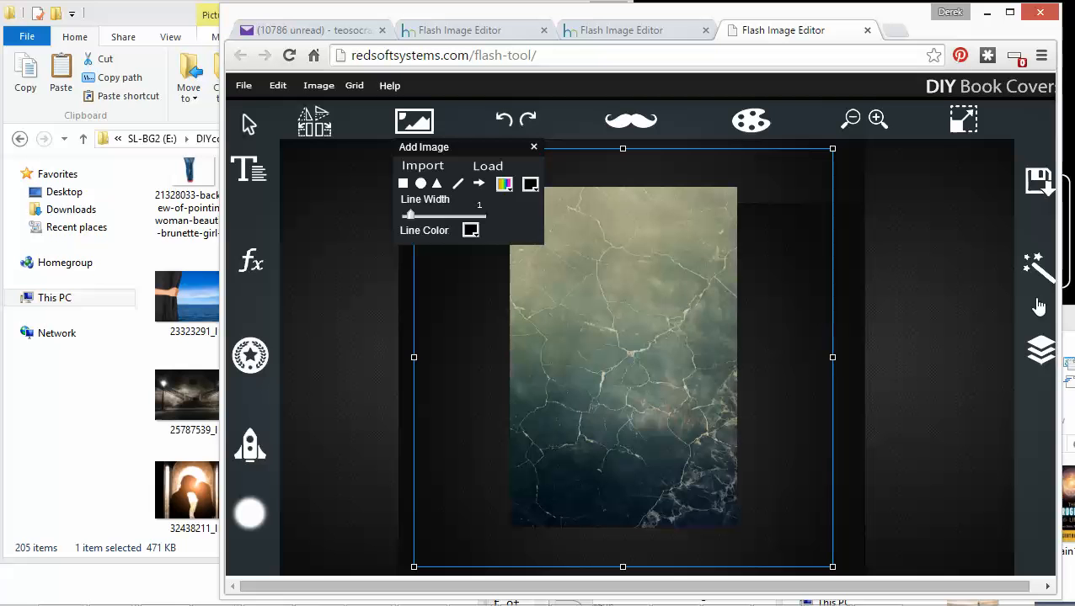
# Try the Alpha, Darken and Difference blend modes on the cracked texture layer.
pyautogui.click(1035, 349)
pyautogui.click(1023, 400)
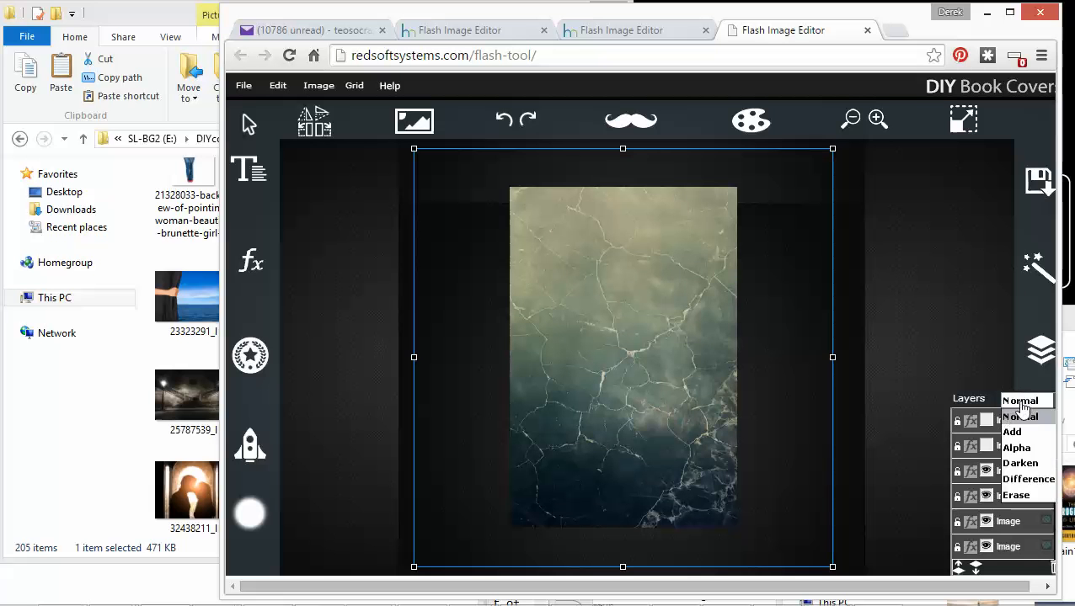
pyautogui.click(1022, 444)
pyautogui.click(1026, 403)
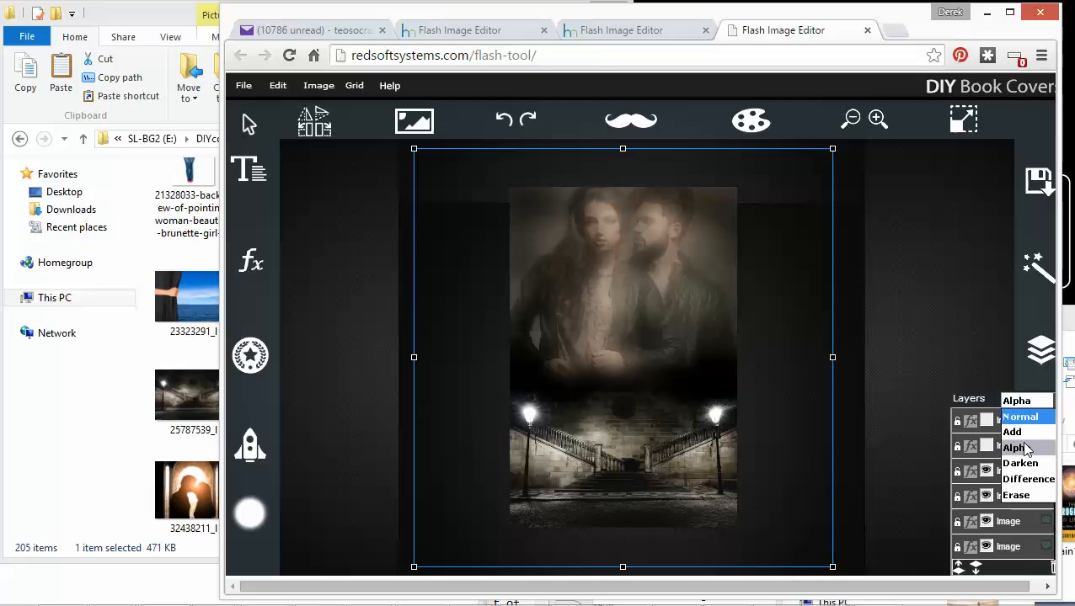
pyautogui.click(1020, 464)
pyautogui.click(1019, 403)
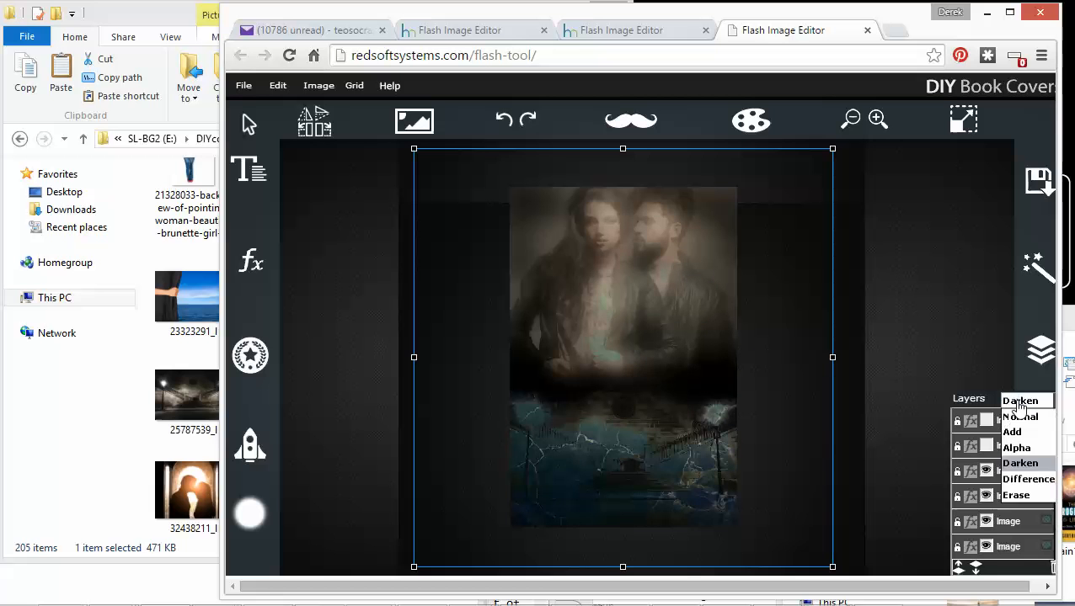
pyautogui.click(1020, 479)
# Set the cracked texture layer's blend mode to HardLight and its transparency to 45.
pyautogui.click(1022, 403)
pyautogui.scroll(-2, 1023, 471)
pyautogui.click(1028, 476)
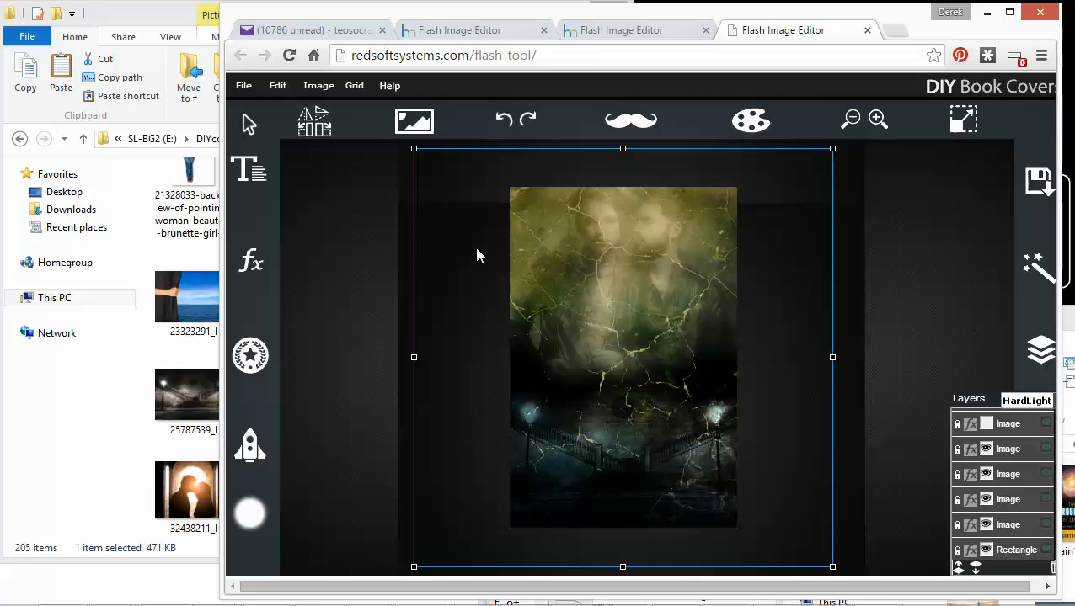
pyautogui.click(253, 264)
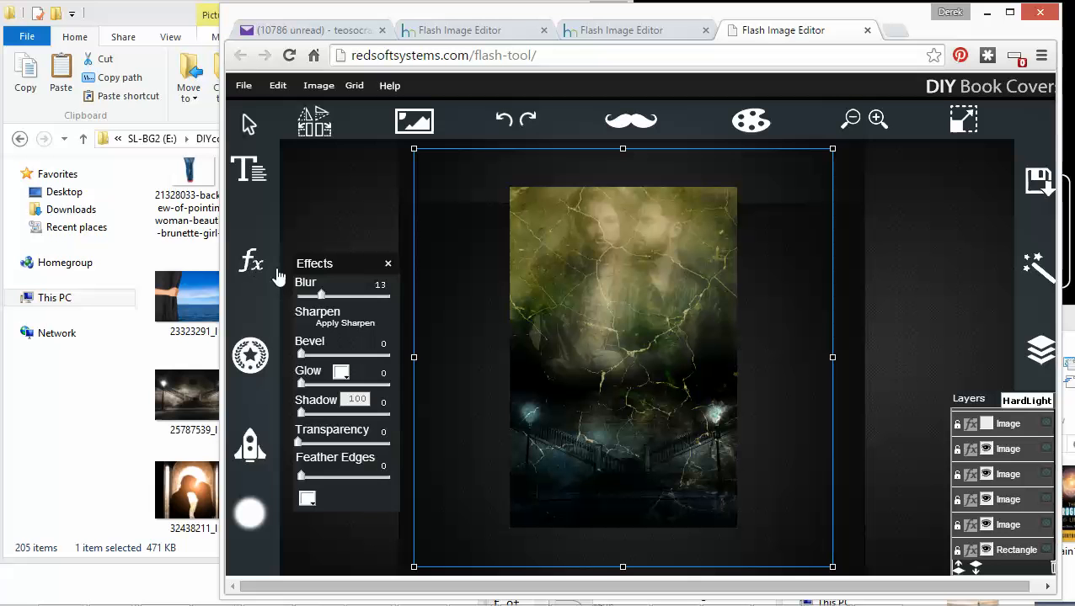
pyautogui.moveTo(299, 449); pyautogui.dragTo(438, 459)
pyautogui.moveTo(437, 459); pyautogui.dragTo(250, 450)
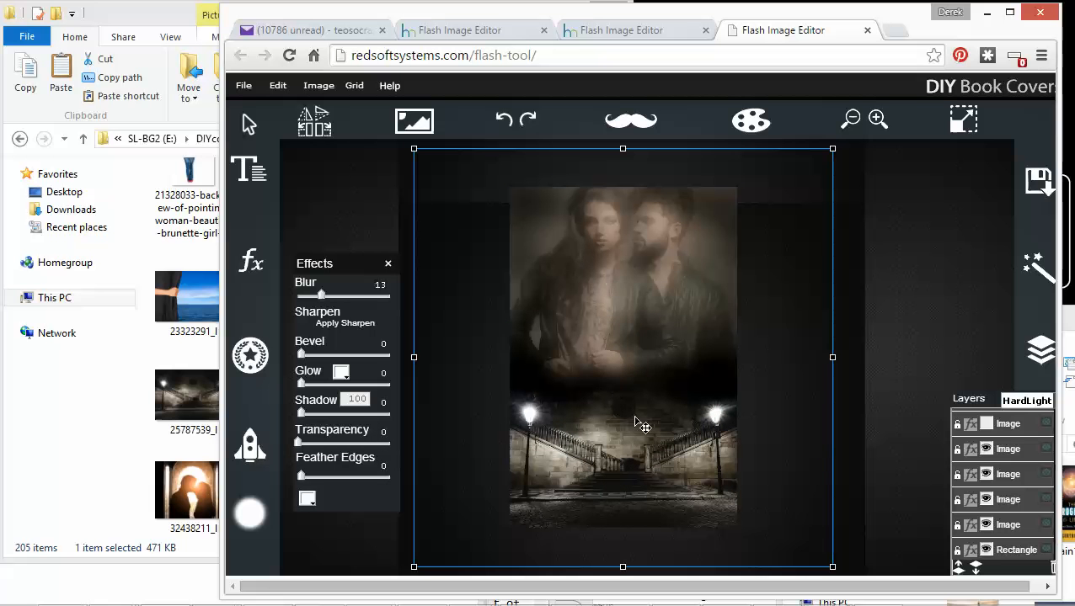
pyautogui.moveTo(298, 443); pyautogui.dragTo(341, 453)
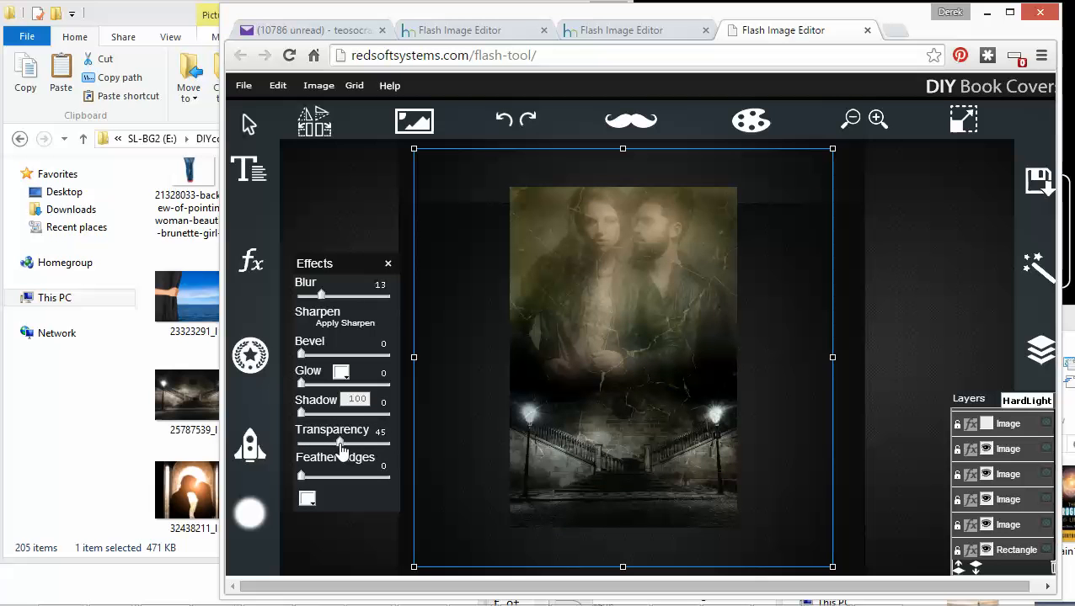
# Hide the two blurred couple copies stacked above the sharp couple image, keep the sharp image shown, and clear the selection.
pyautogui.click(988, 476)
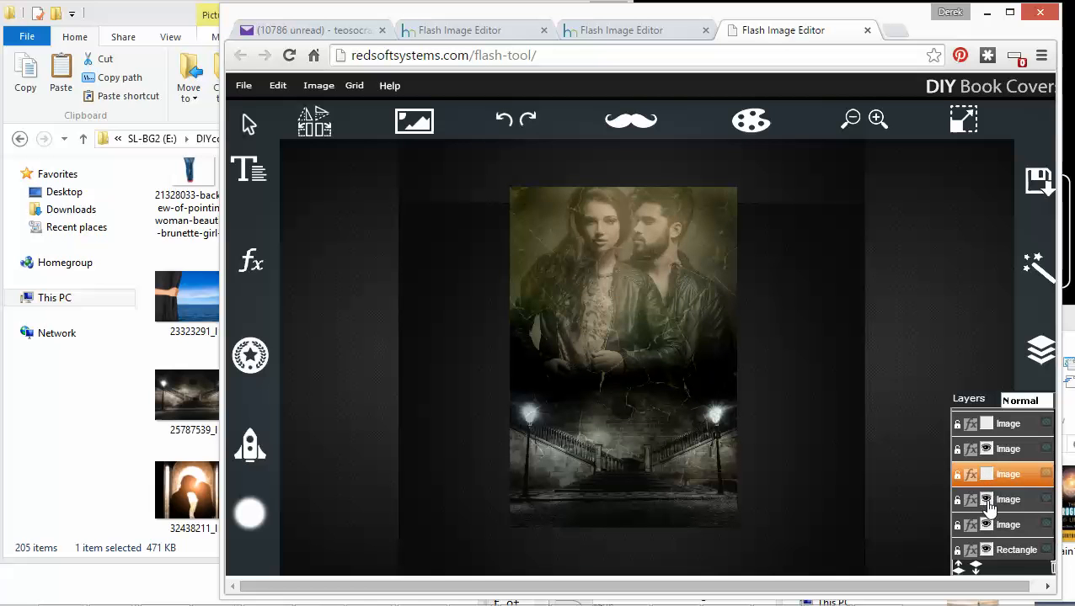
pyautogui.click(988, 503)
pyautogui.click(988, 503)
pyautogui.click(988, 504)
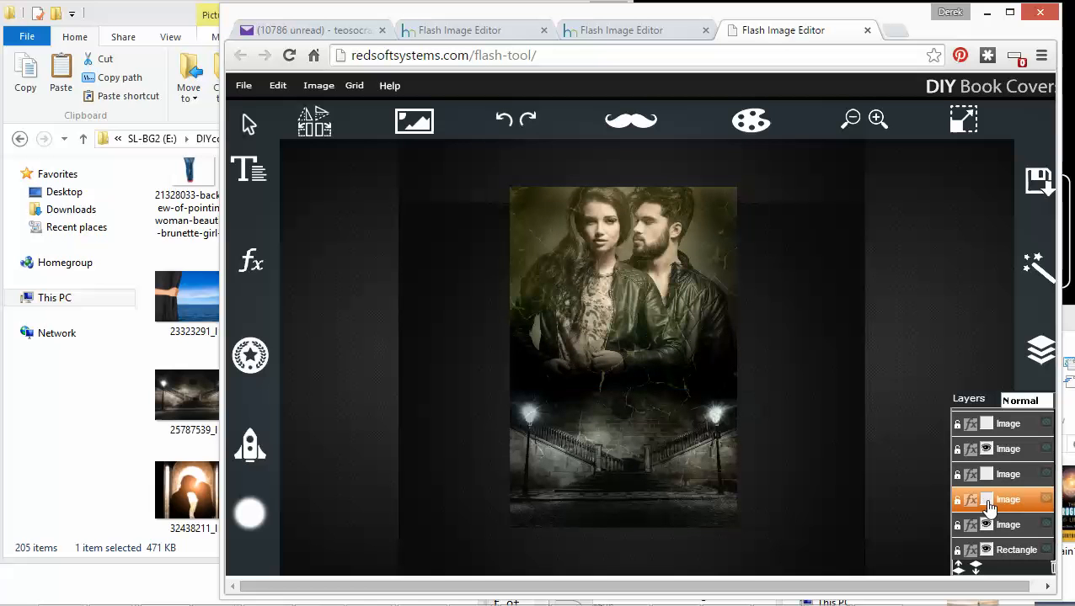
pyautogui.click(987, 525)
pyautogui.click(988, 526)
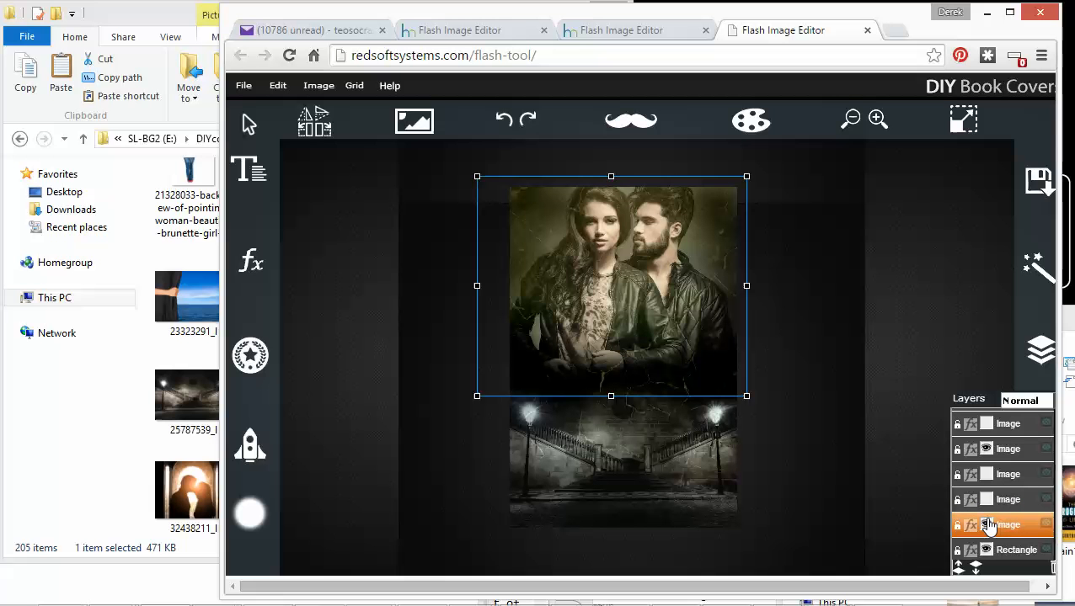
pyautogui.click(824, 360)
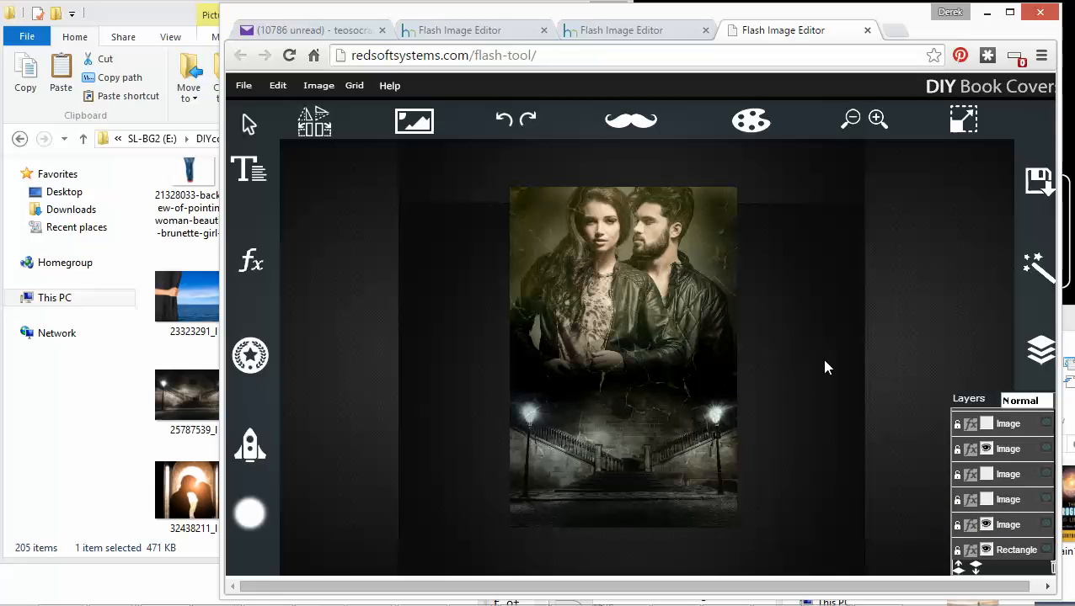